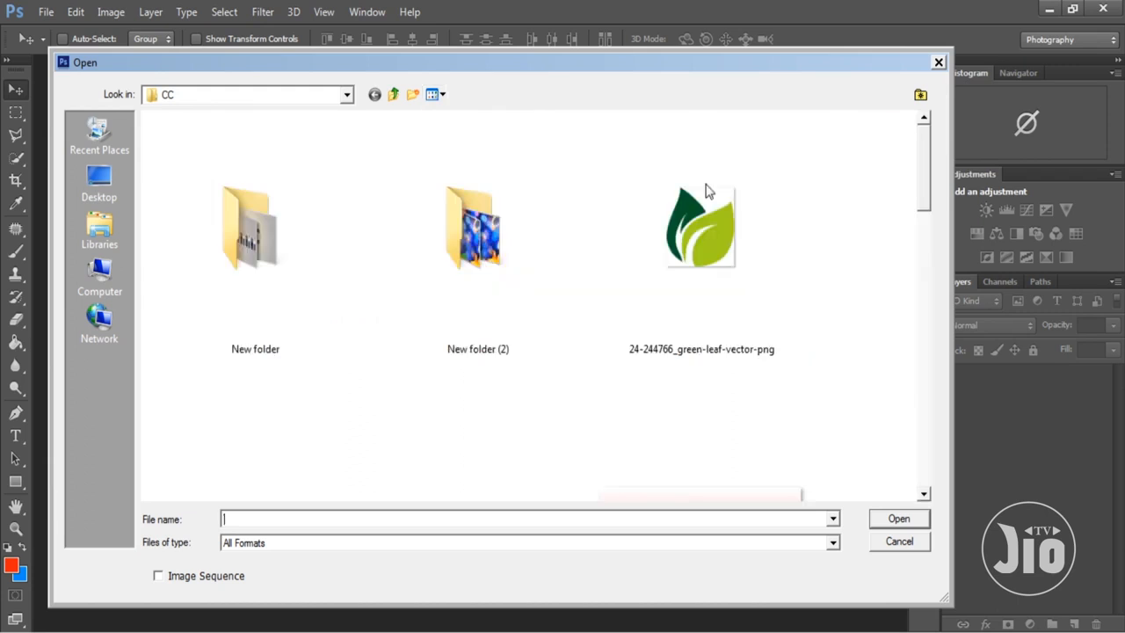
- Open the images 33.jpg, 33low.jpg and 333.jpg together from the CC folder
left_click_drag(925, 165, 923, 168)
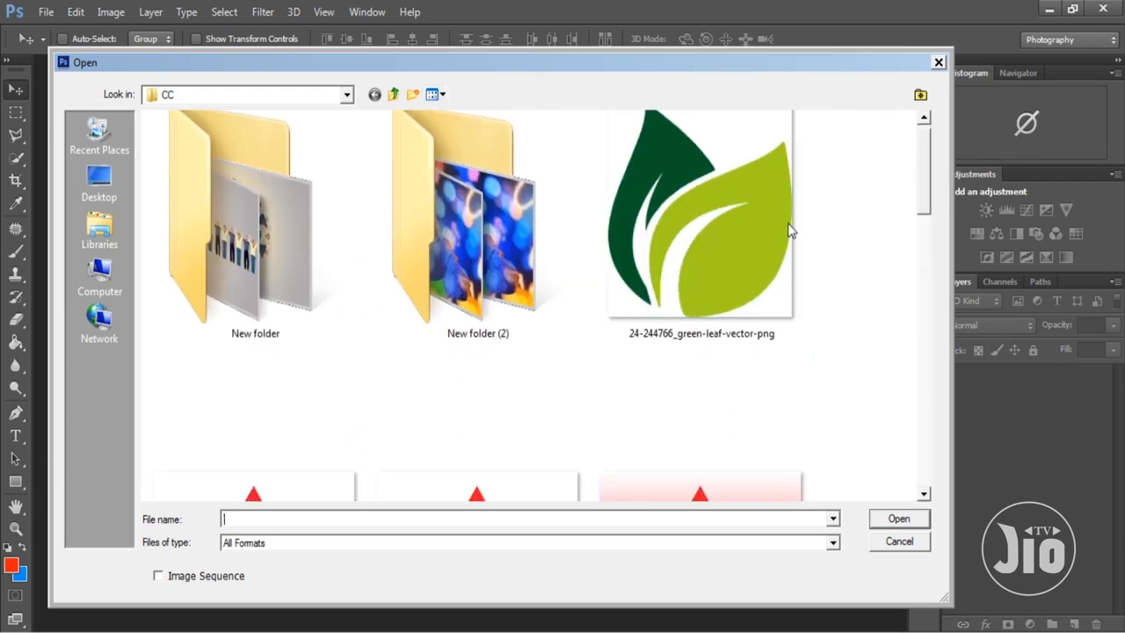
left_click(726, 243)
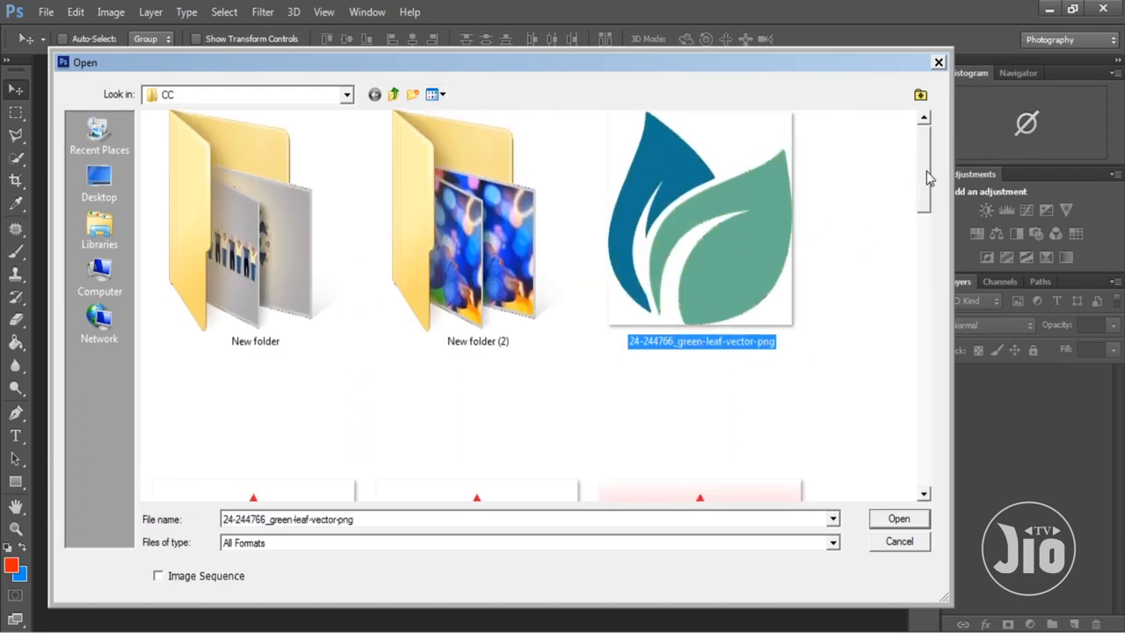
left_click_drag(926, 170, 911, 244)
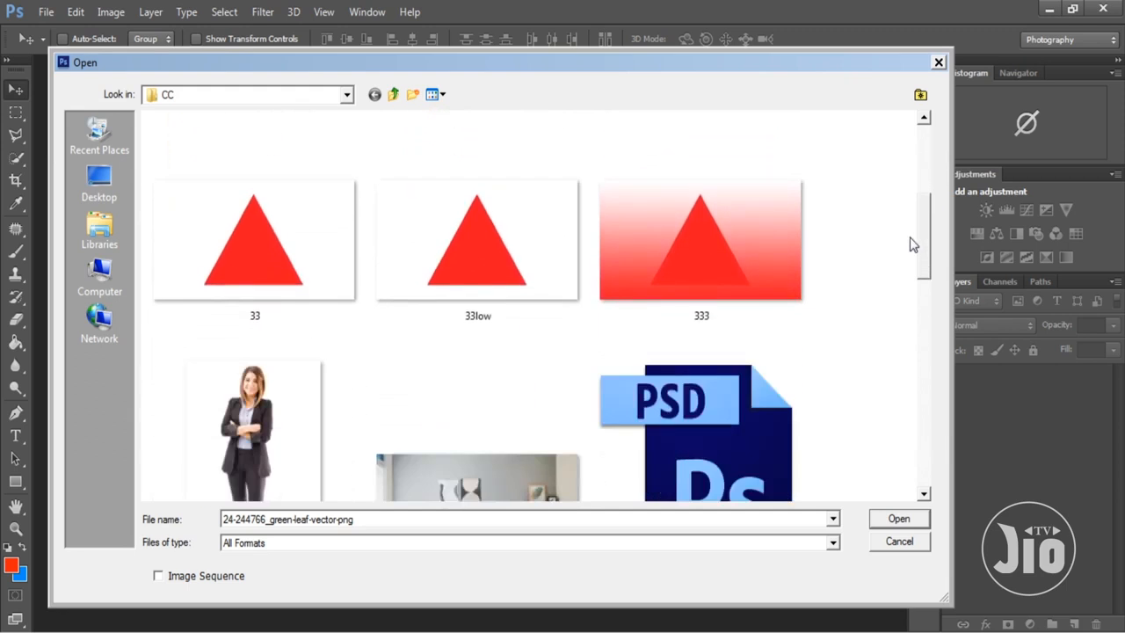
left_click(678, 261)
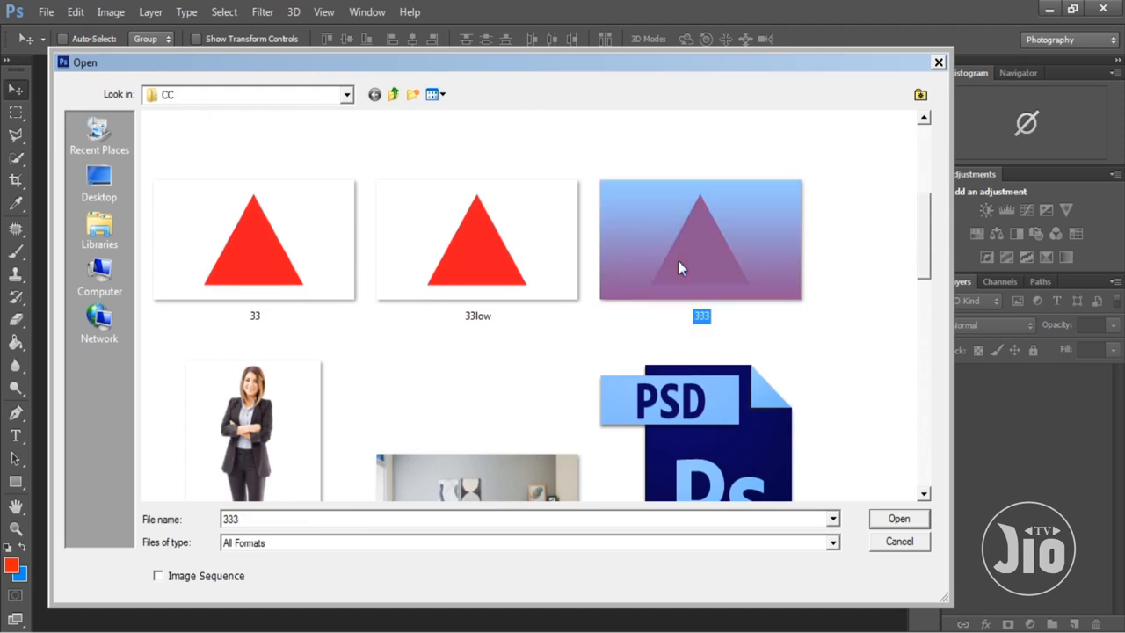
left_click(515, 279, "ctrl")
left_click(344, 283, "ctrl")
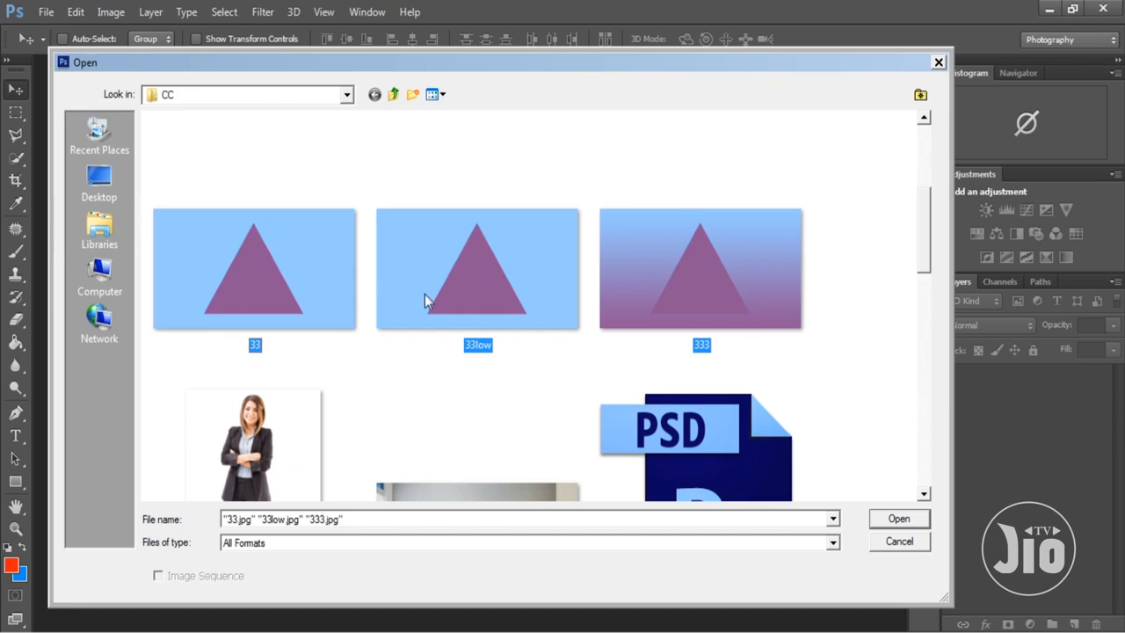
left_click(897, 519)
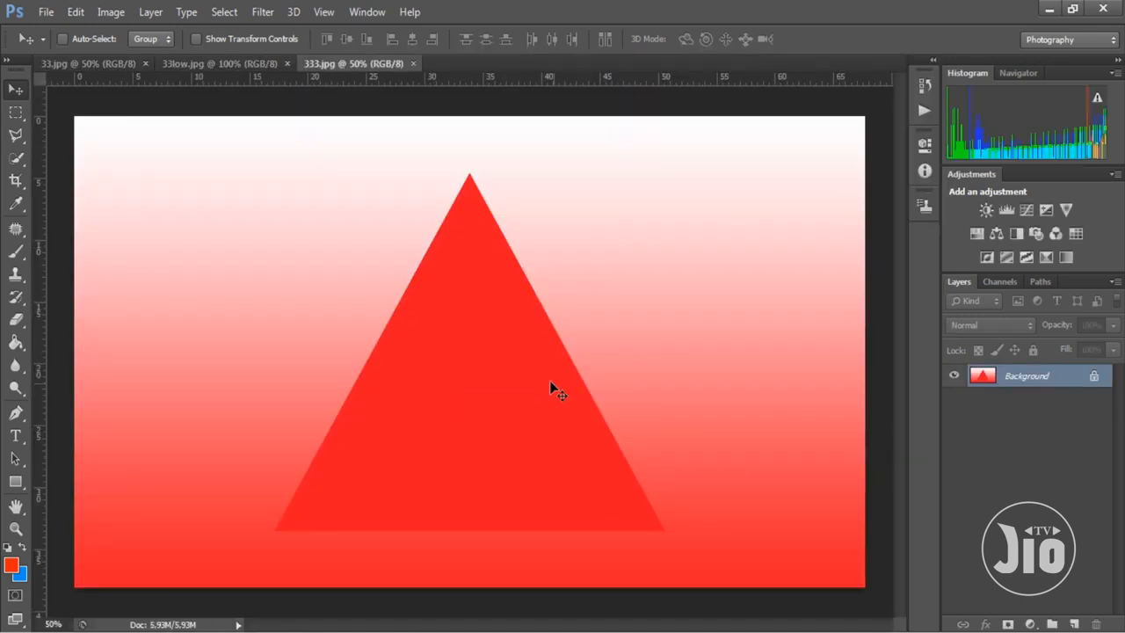
- Bring the 33.jpg image to the front and choose the Quick Selection tool
left_click(82, 65)
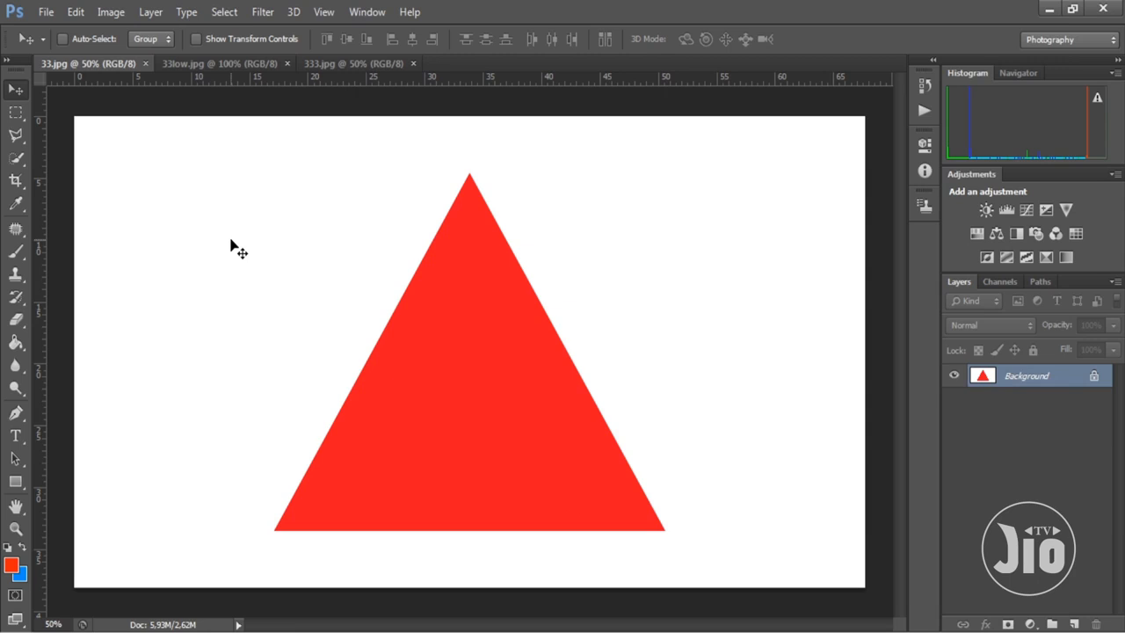
left_click(15, 163)
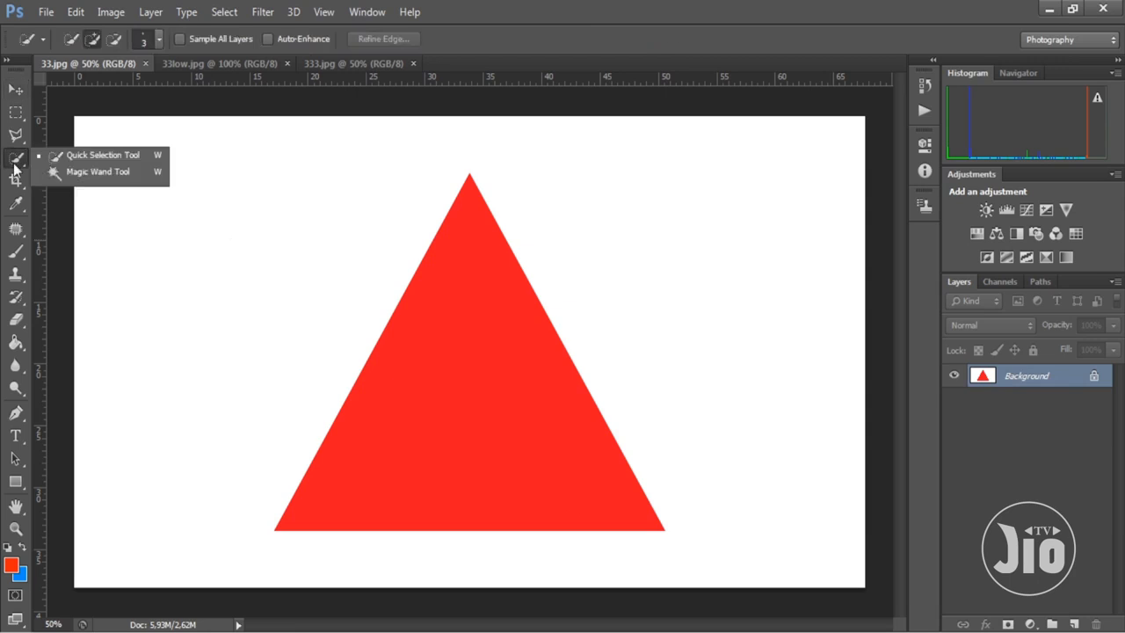
left_click(76, 160)
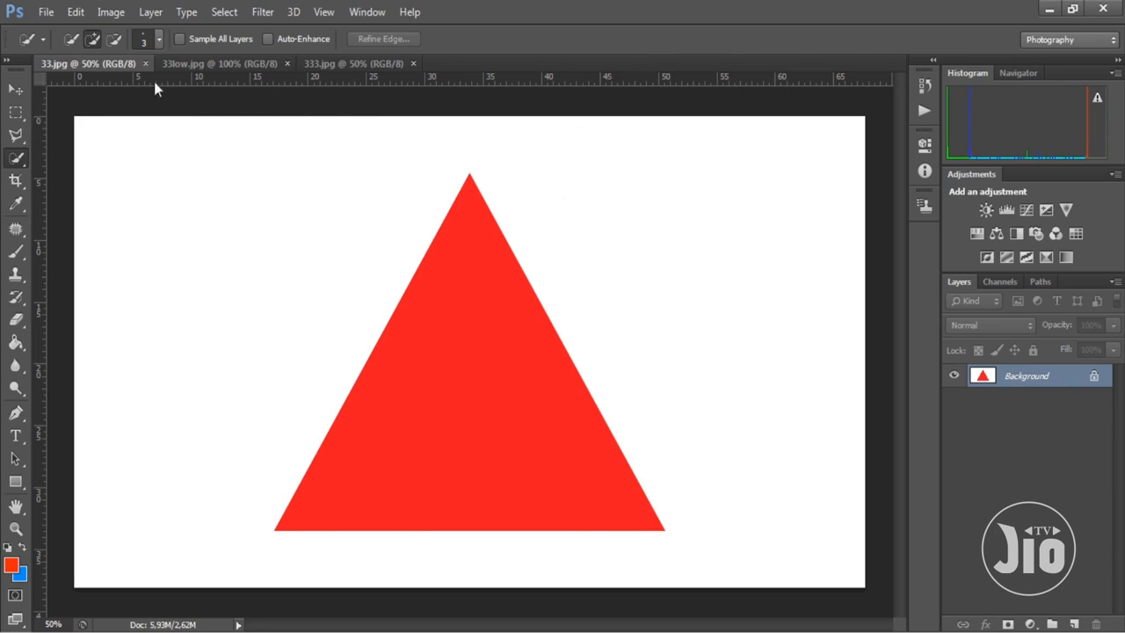
- Check the document width and height of 33.jpg in Image Size
left_click(110, 12)
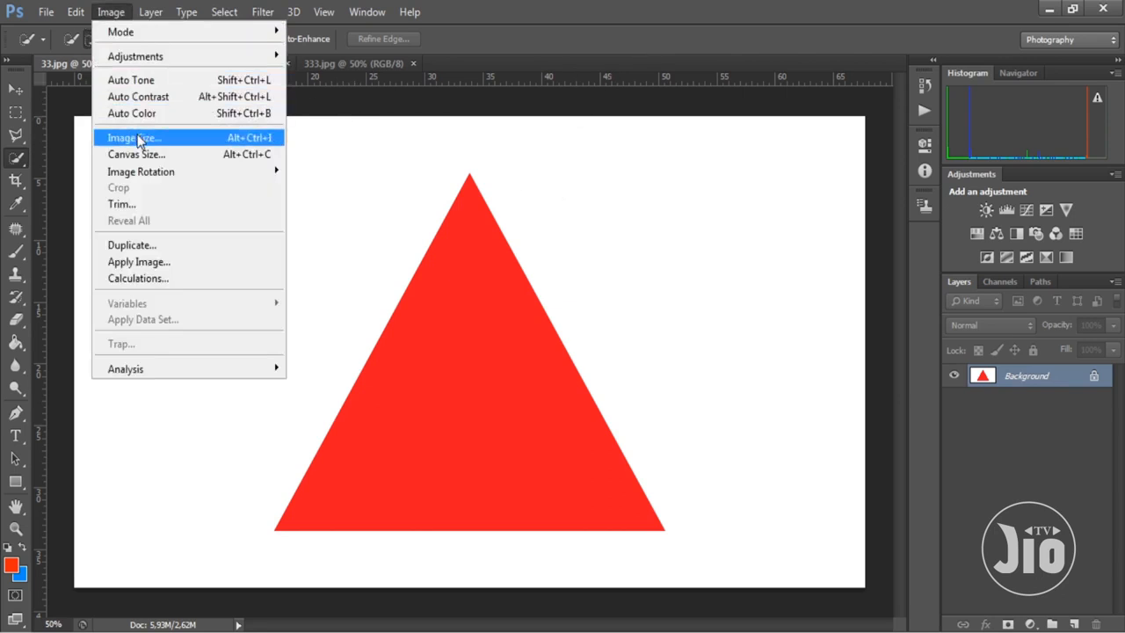
left_click(136, 138)
left_click(696, 231)
left_click_drag(696, 231, 615, 233)
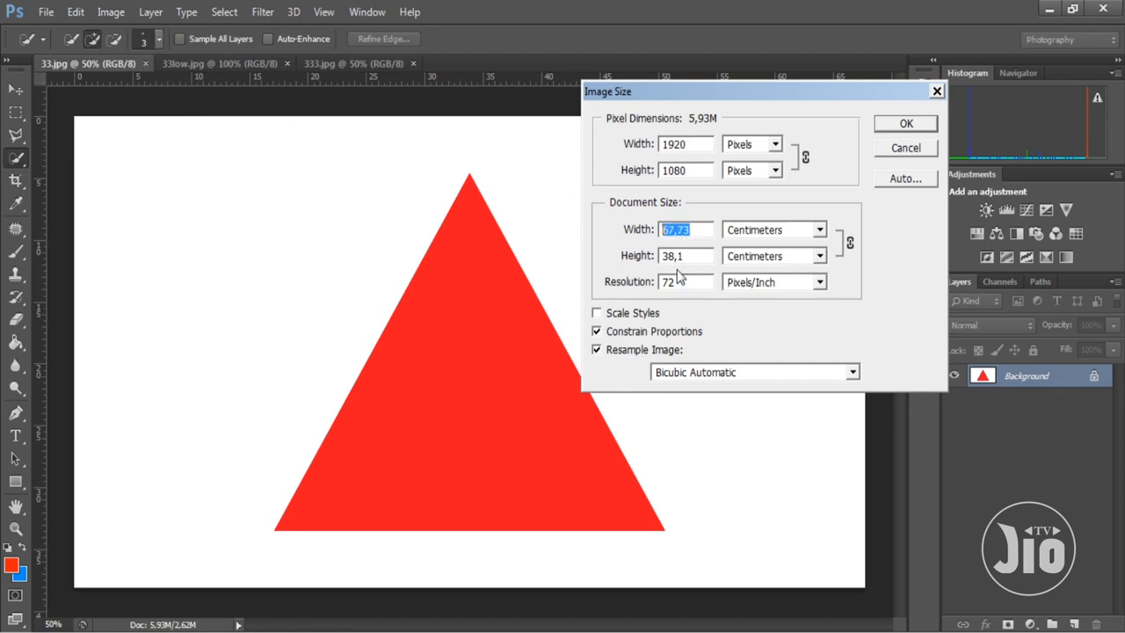
left_click_drag(692, 255, 554, 299)
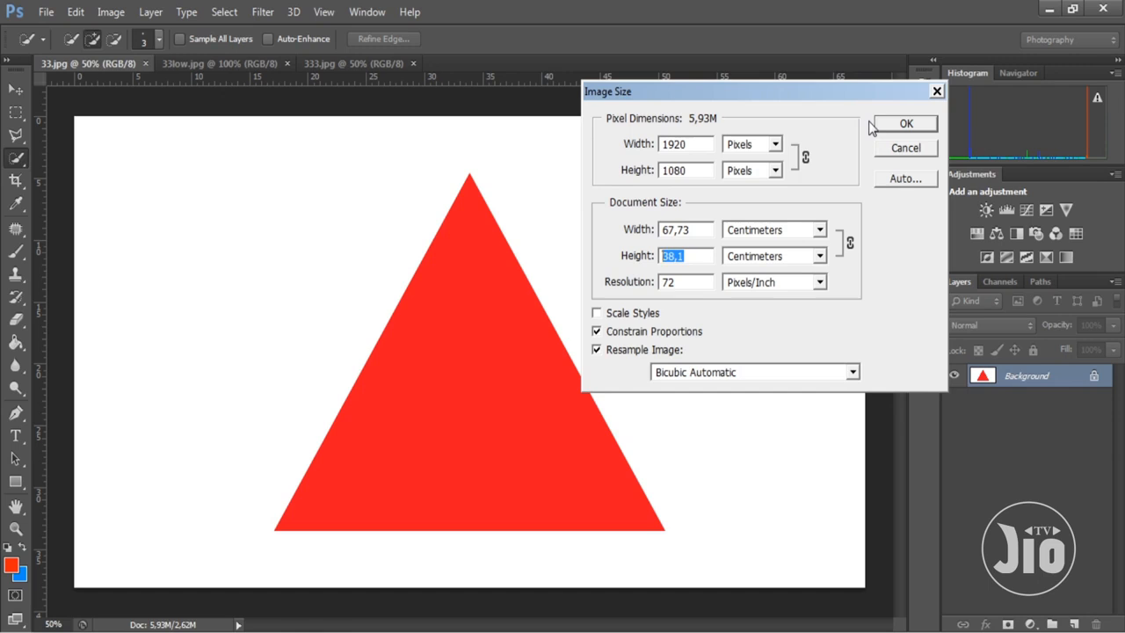
left_click(898, 124)
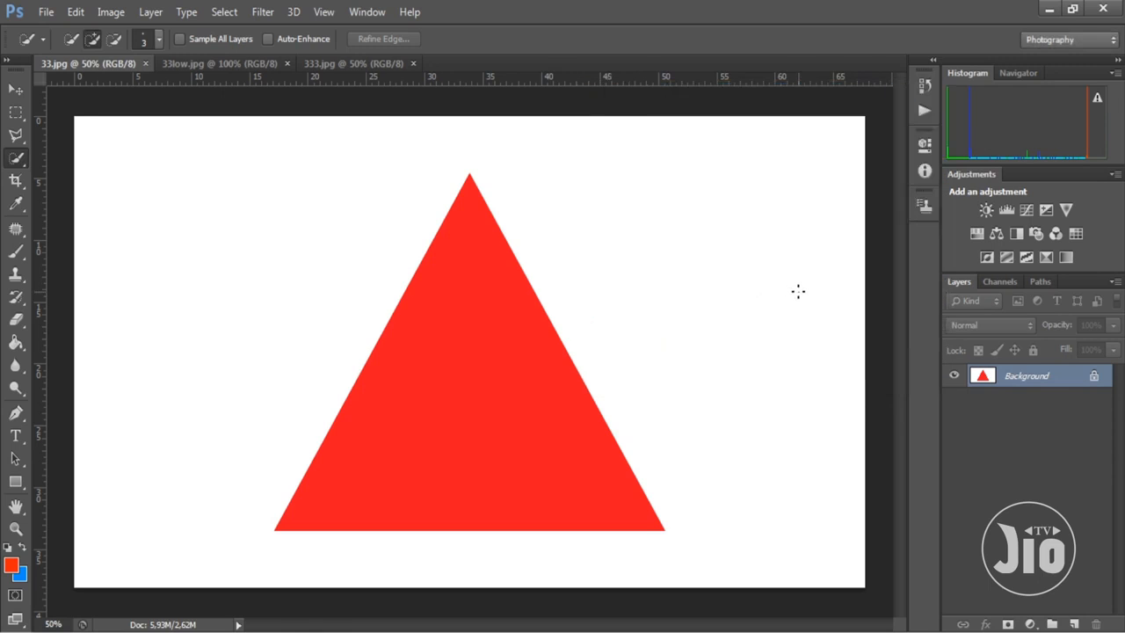
- Inspect the red triangle's upper edges at 200% magnification, ending with the whole image fitted on screen
key("ctrl+plus")
key("ctrl+plus")
key("ctrl+plus")
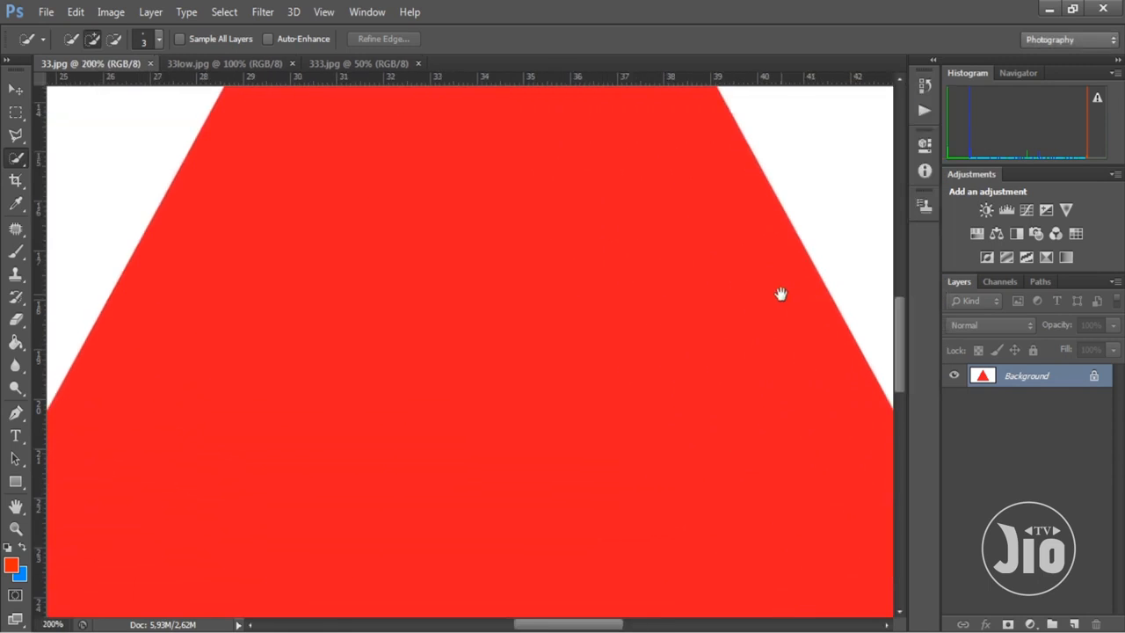
scroll(780, 293, "up", 5)
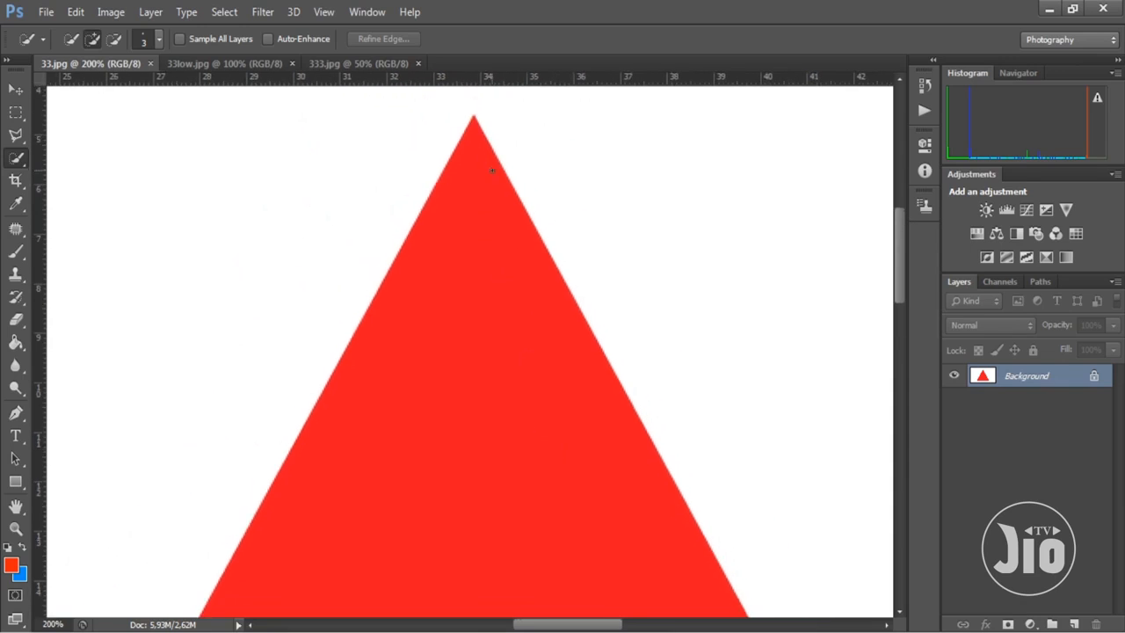
left_click(323, 12)
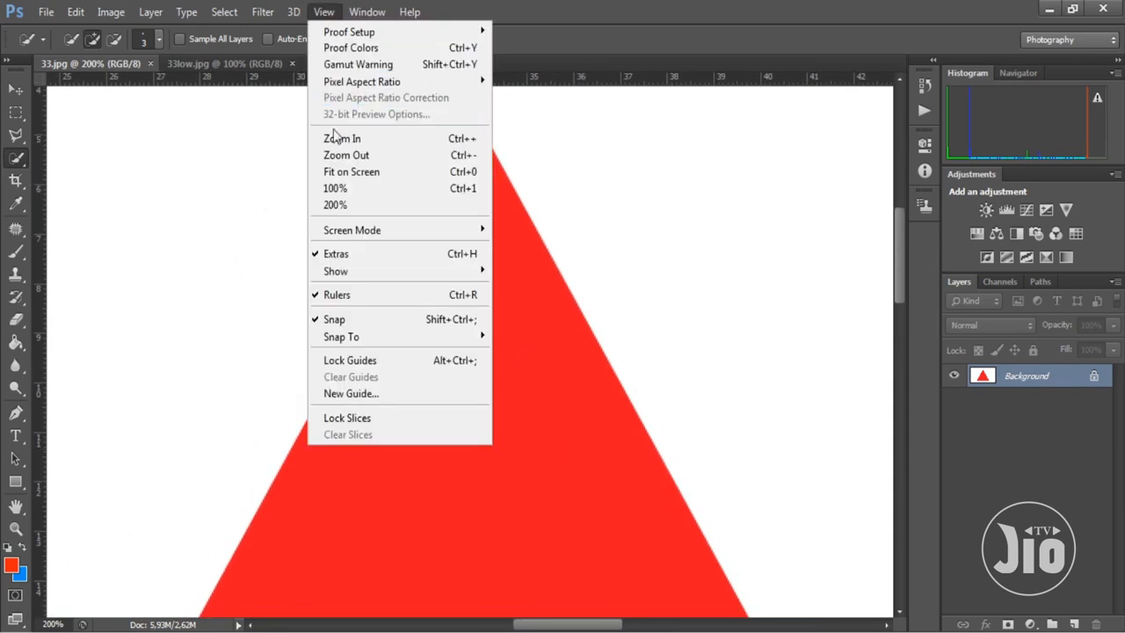
left_click(347, 173)
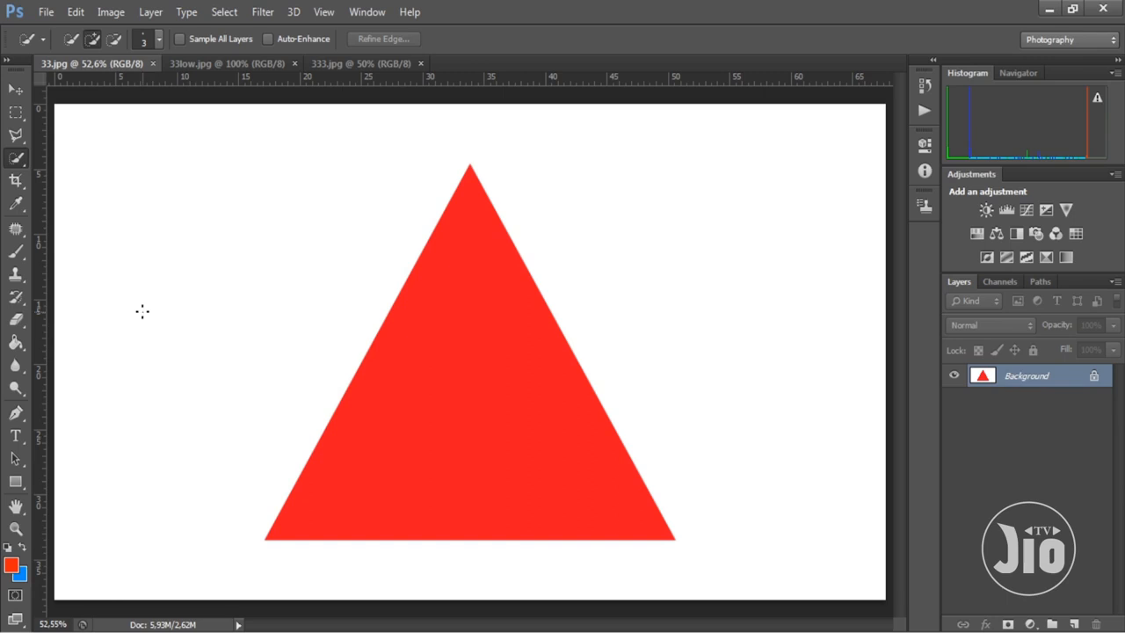
- Erase the white background around the triangle with the Magic Eraser tool and move the cut-out triangle slightly upward
left_click(16, 323)
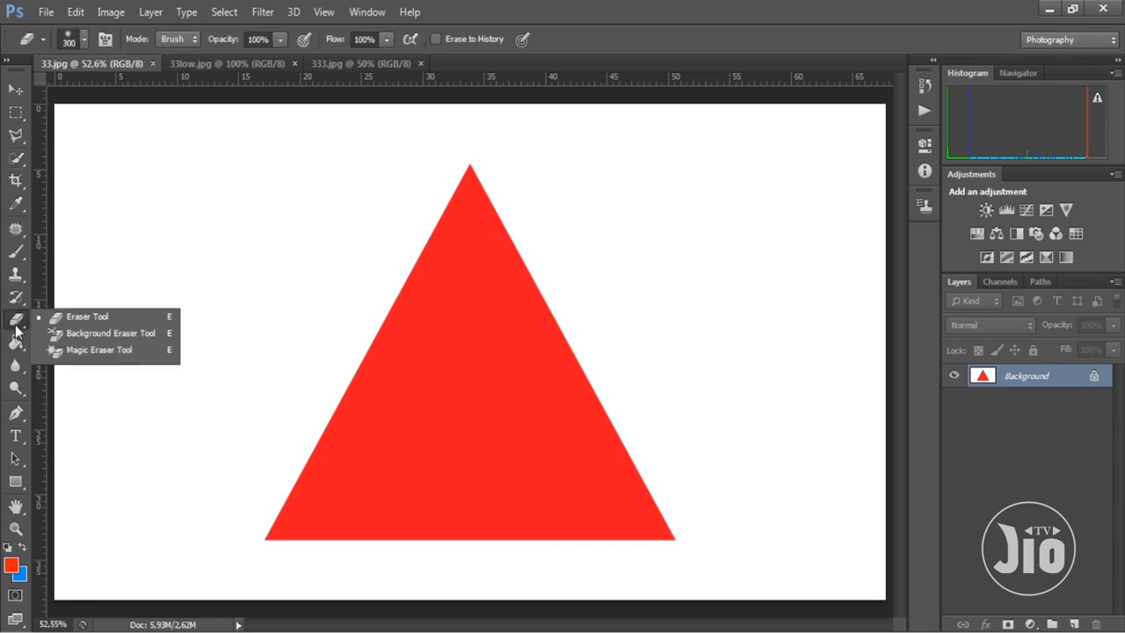
left_click(130, 352)
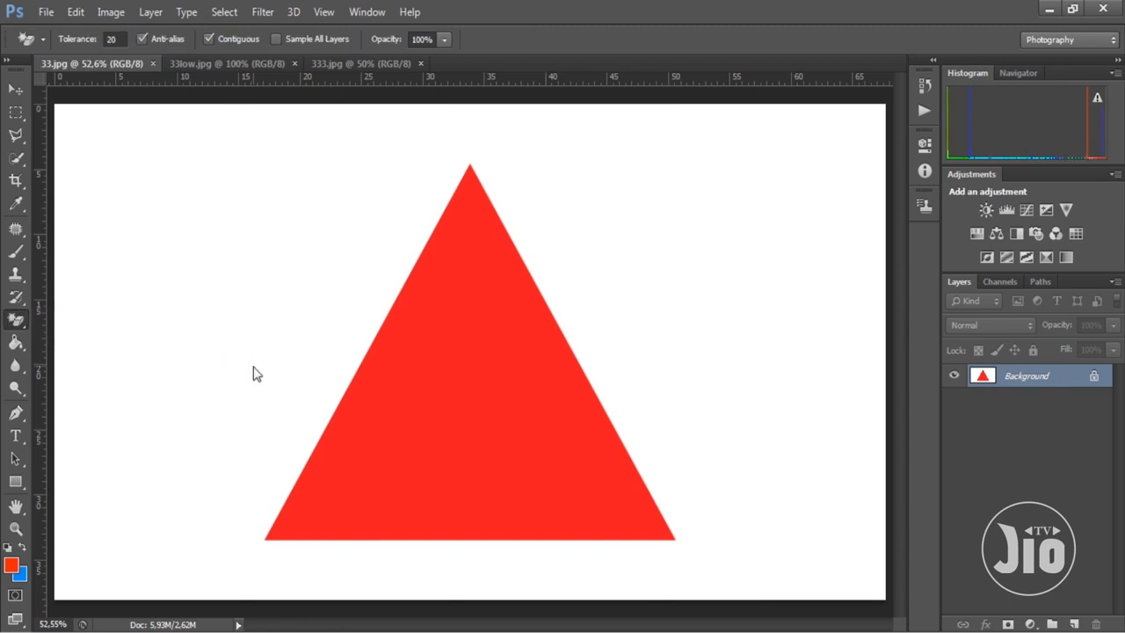
left_click(266, 341)
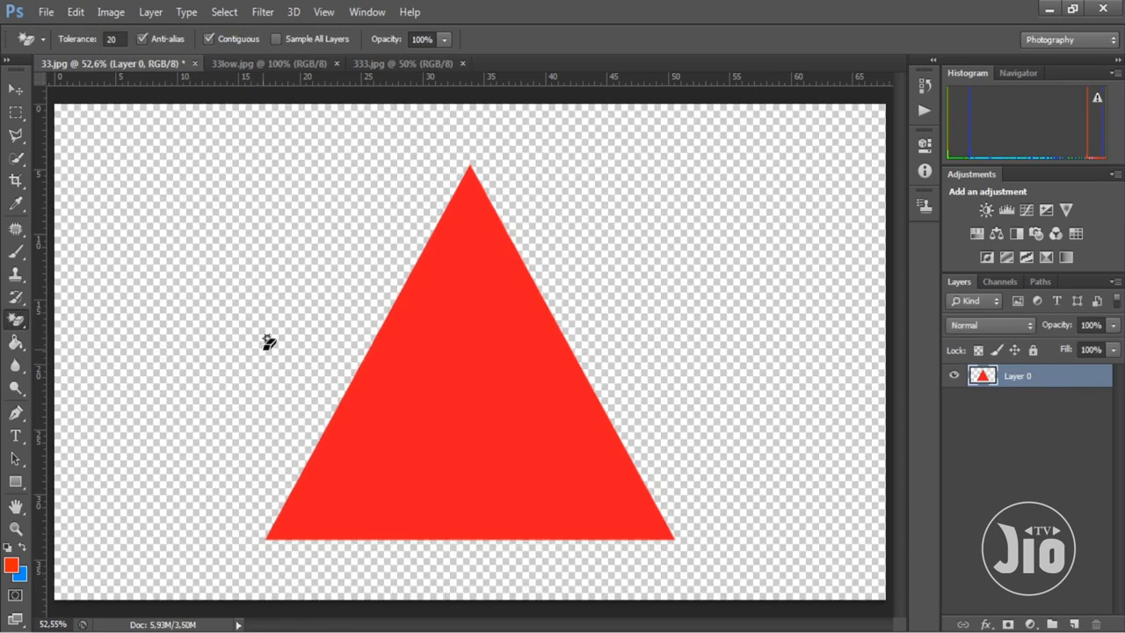
left_click(16, 89)
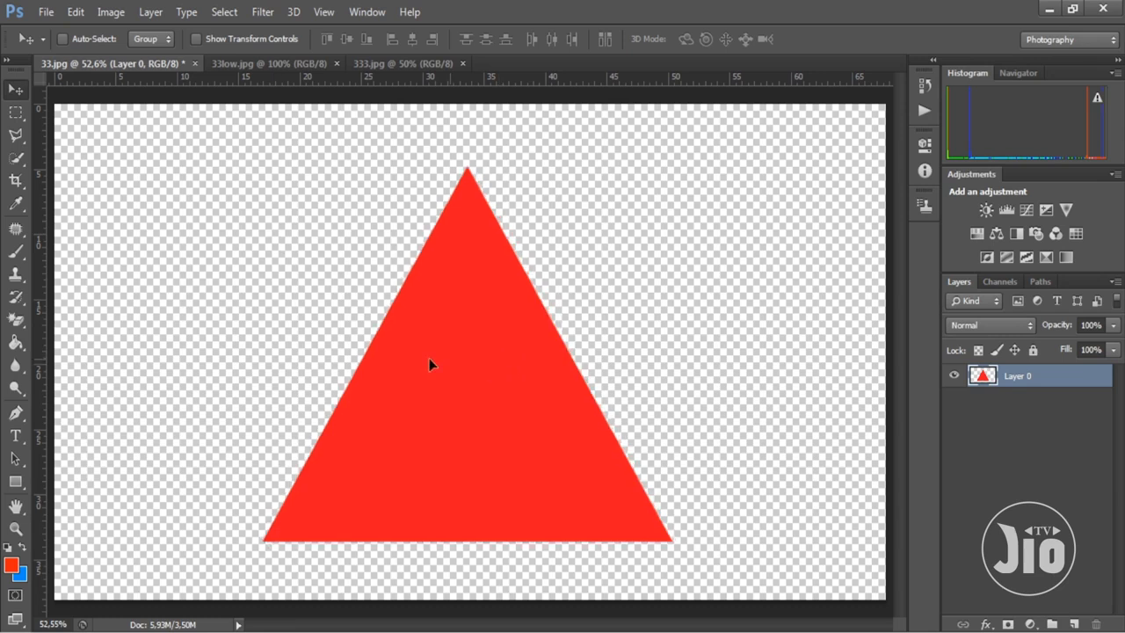
left_click_drag(512, 364, 506, 341)
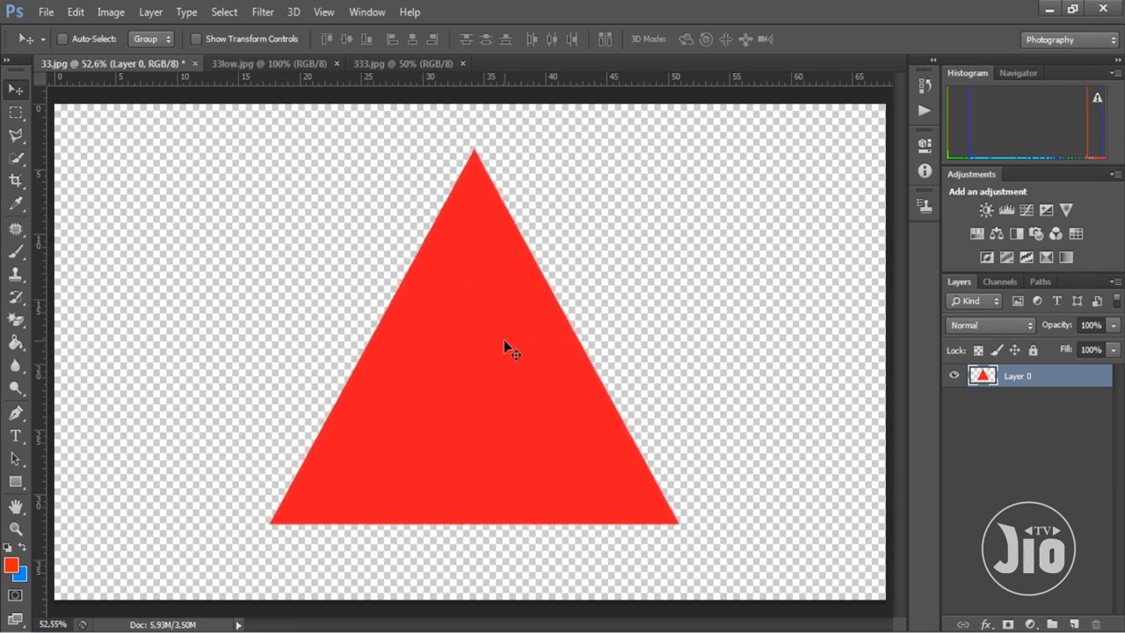
- Examine the cut-out triangle's edges and lower corner up close, ending with the image fitted on screen
key("ctrl+plus")
key("ctrl+plus")
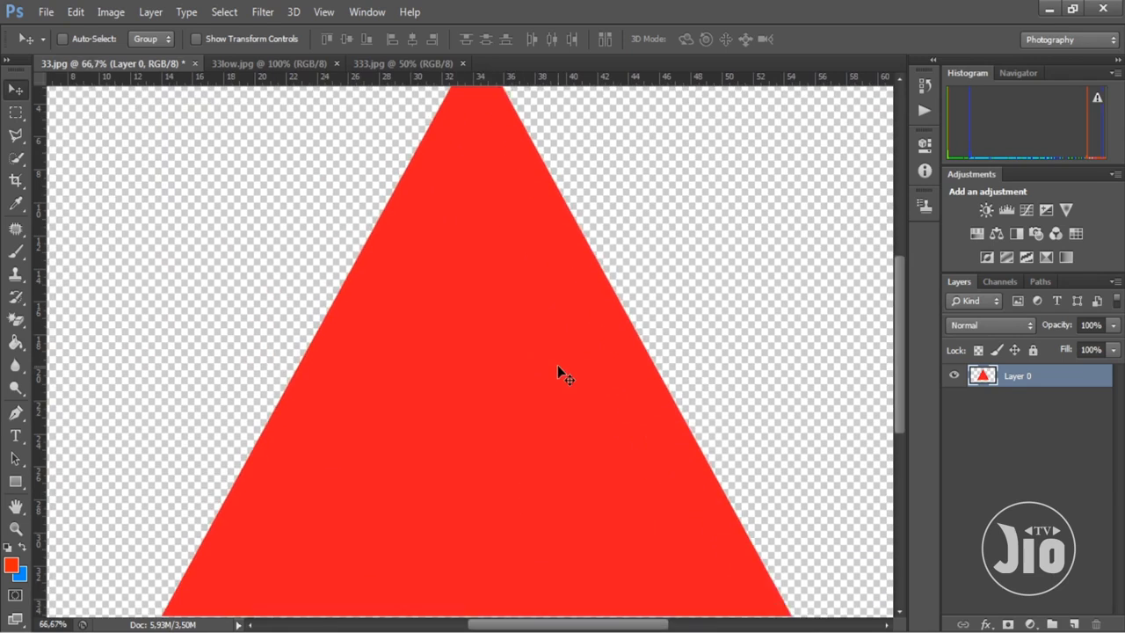
left_click_drag(499, 227, 489, 396)
left_click_drag(488, 338, 492, 110)
left_click_drag(550, 476, 466, 324)
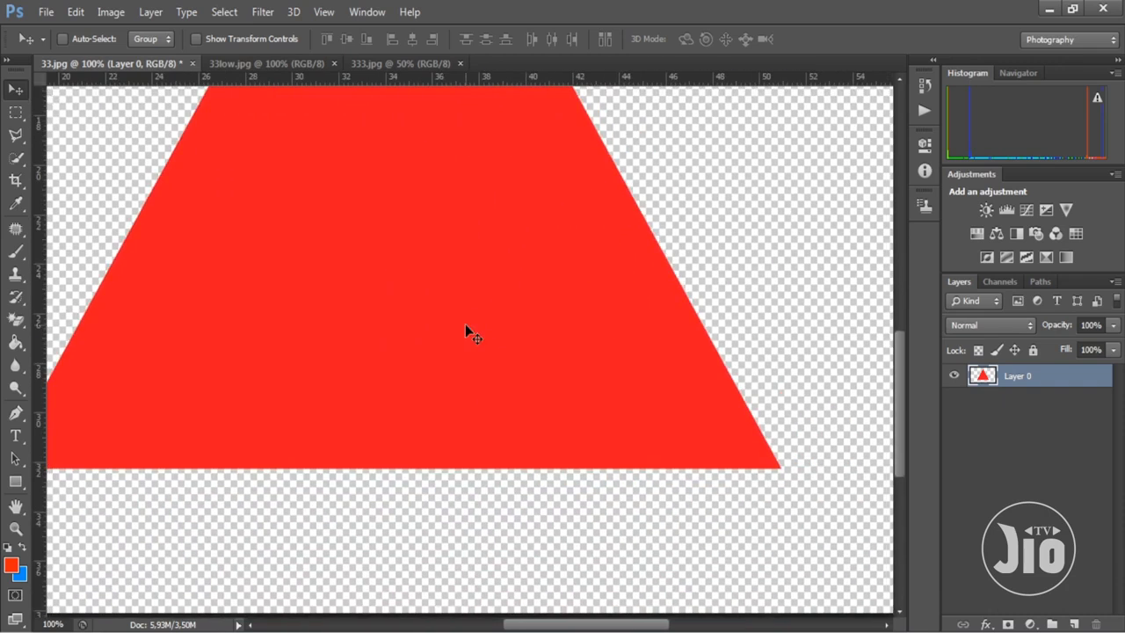
left_click(323, 11)
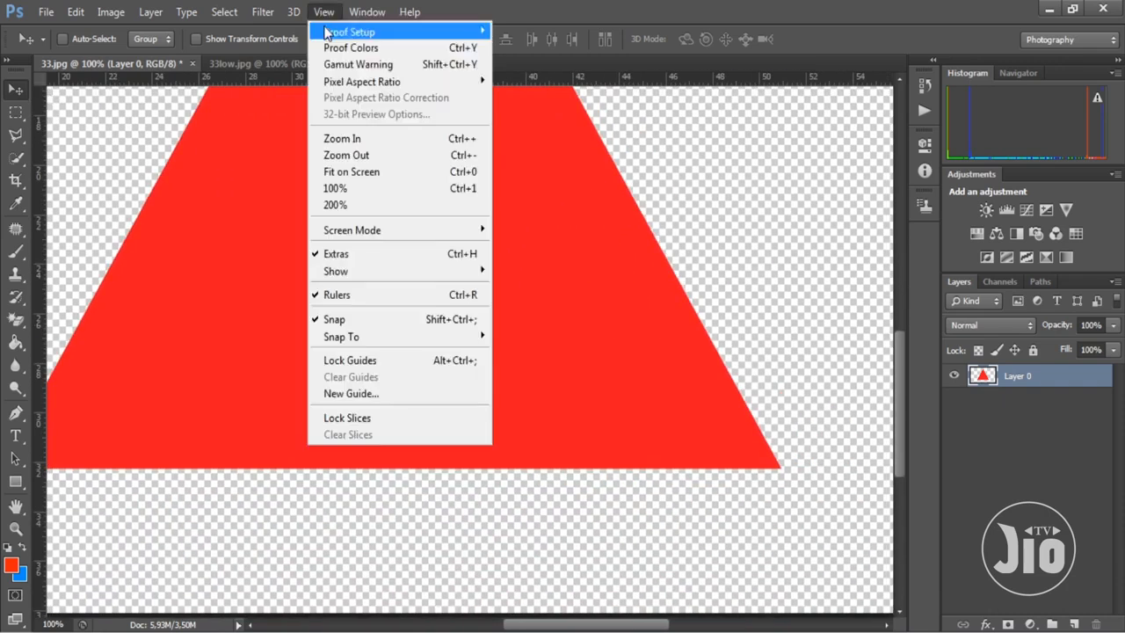
left_click(367, 173)
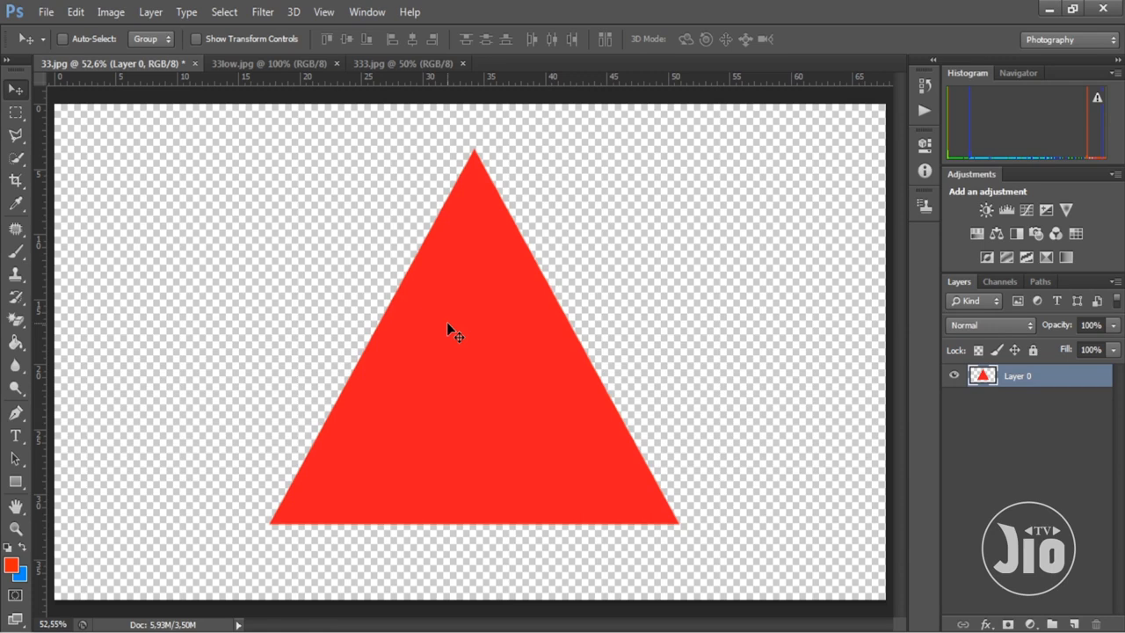
- Undo the triangle's move and the background erasing
key("ctrl+z")
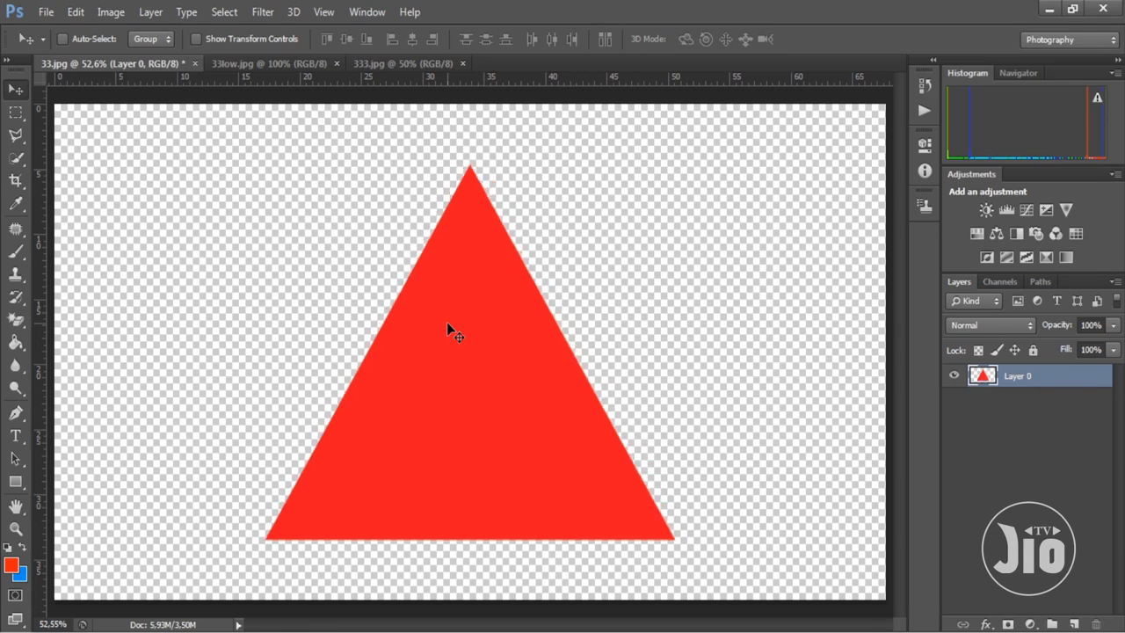
key("ctrl+alt+z")
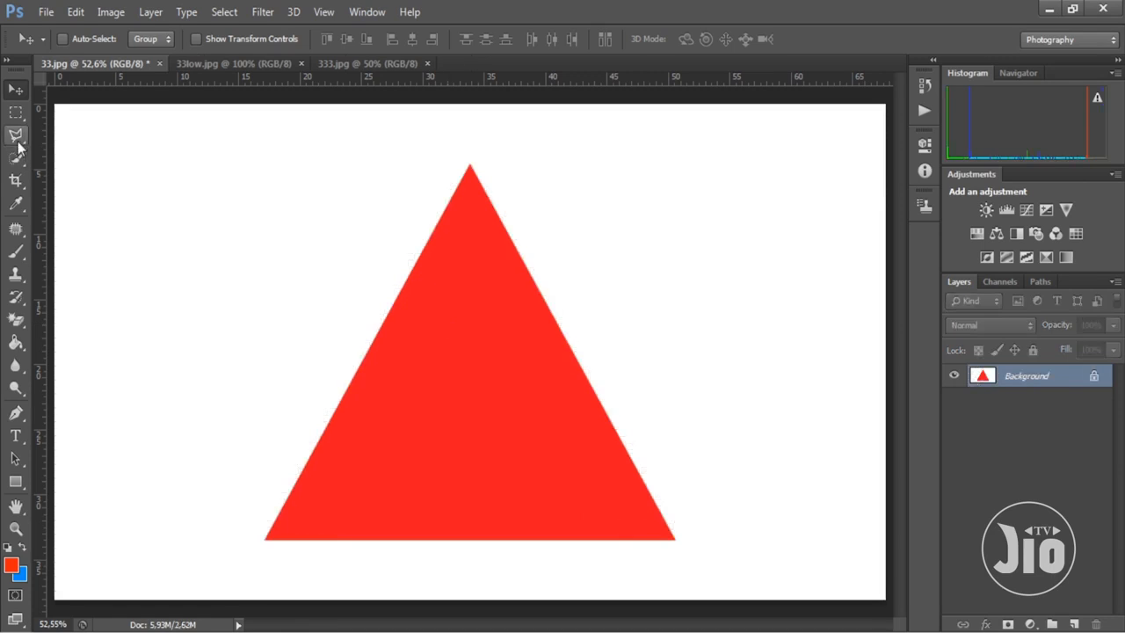
- Select the red triangle by outlining its three corners with the Polygonal Lasso tool
left_click_drag(15, 135, 65, 146)
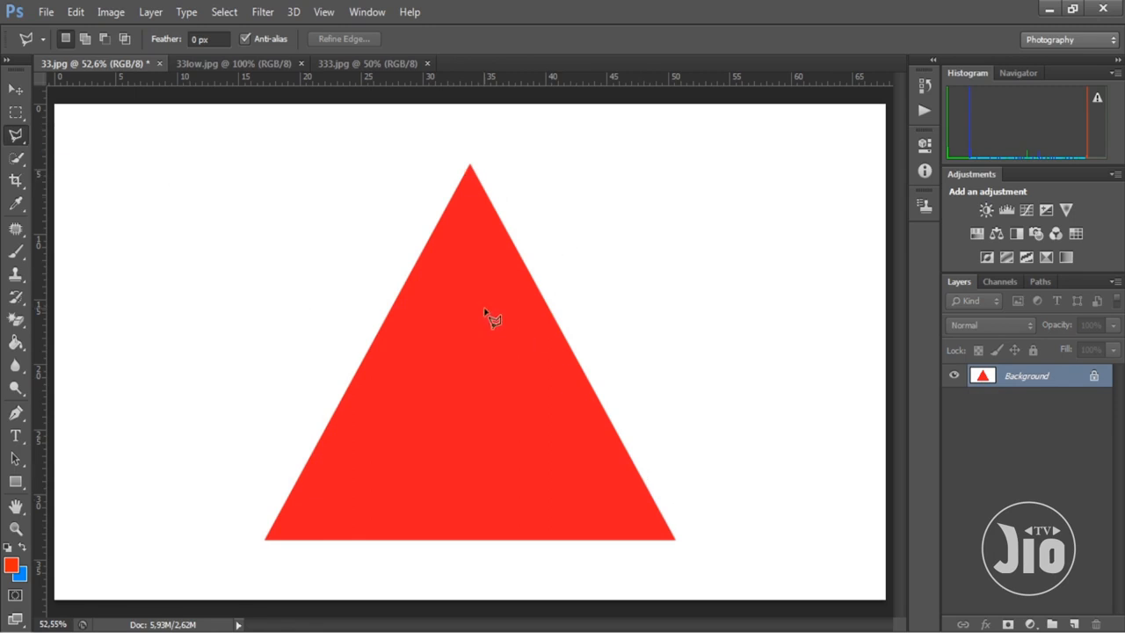
left_click(471, 166)
left_click(676, 542)
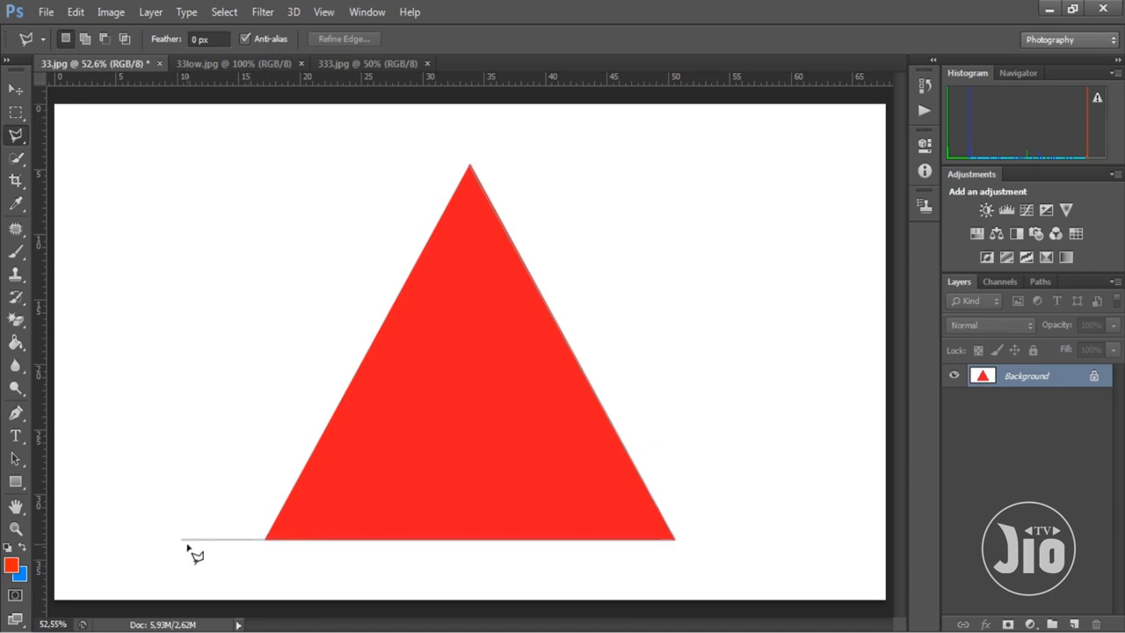
left_click(267, 539)
double_click(470, 166)
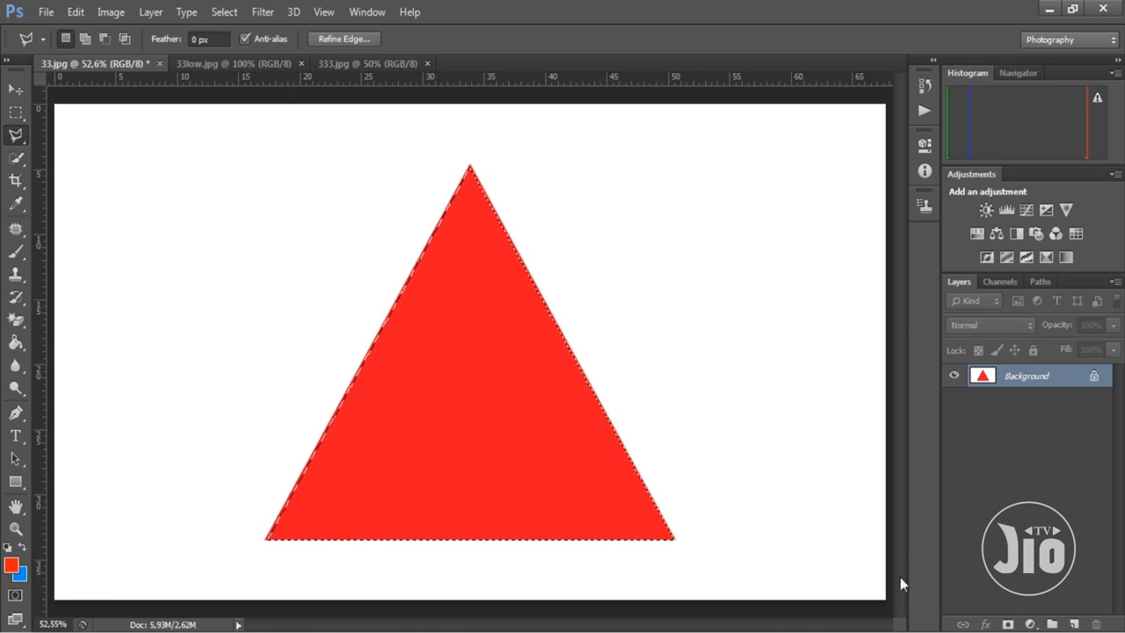
- Add a layer mask from the triangle selection and undo the mask
left_click(1007, 624)
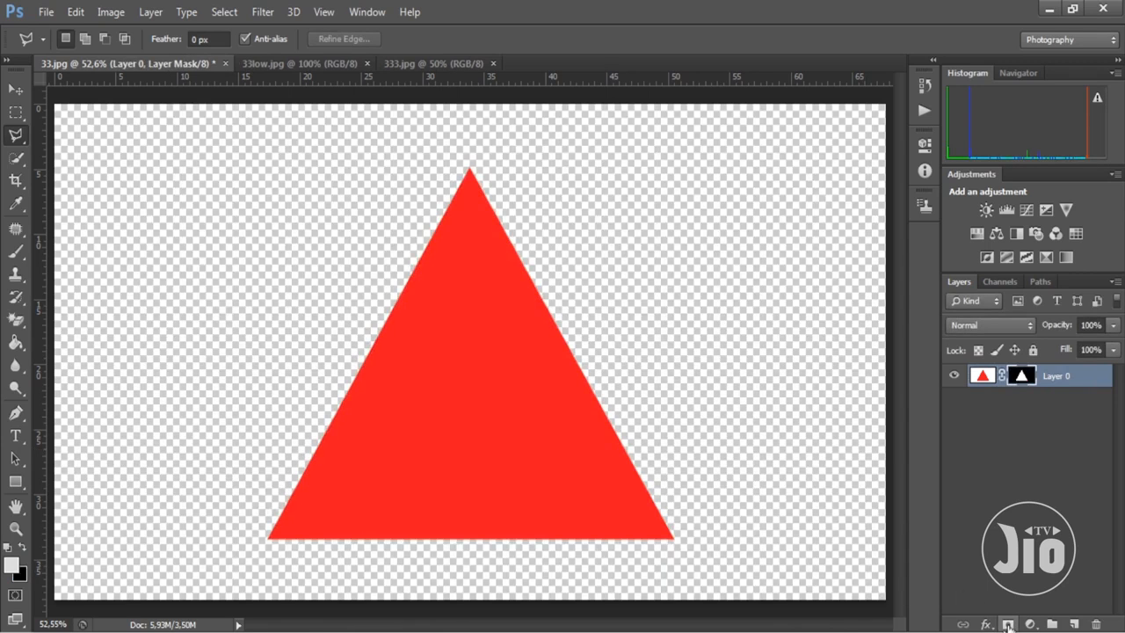
key("ctrl+z")
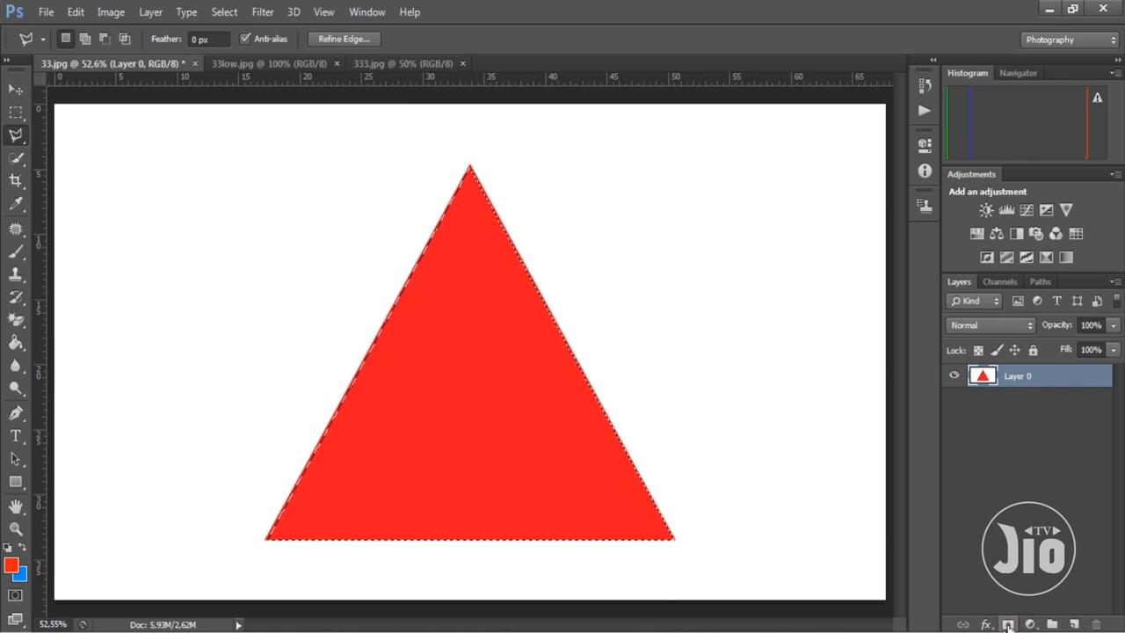
- Copy the selected triangle onto a new layer
key("ctrl+shift+alt+n")
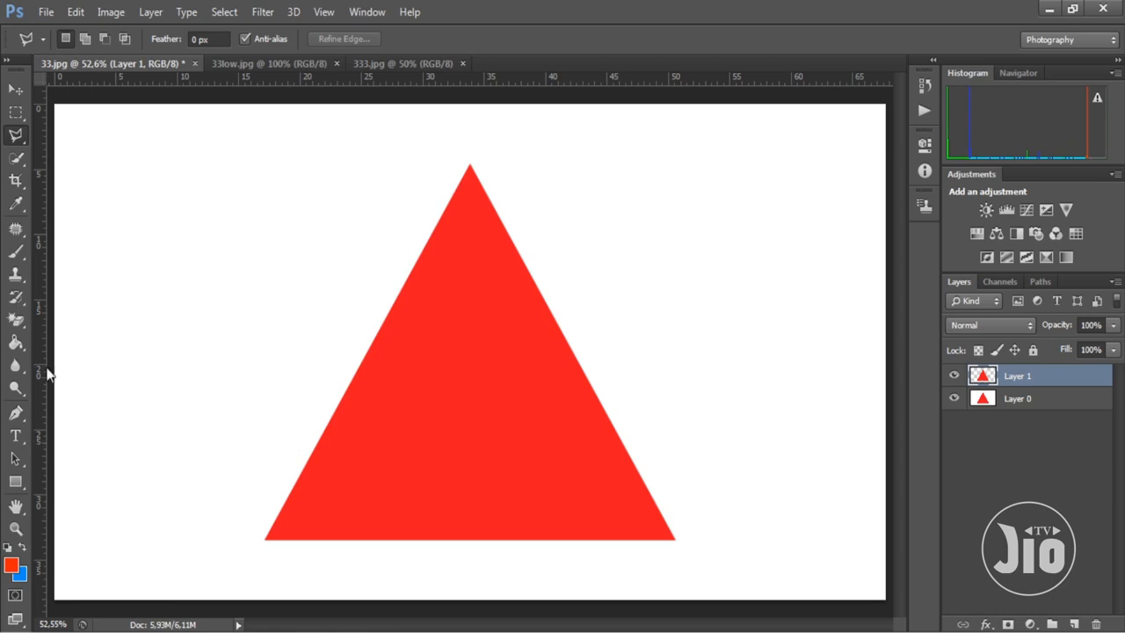
- Hide Layer 0 in 33.jpg to view the copied triangle on Layer 1 against transparency
left_click(17, 321)
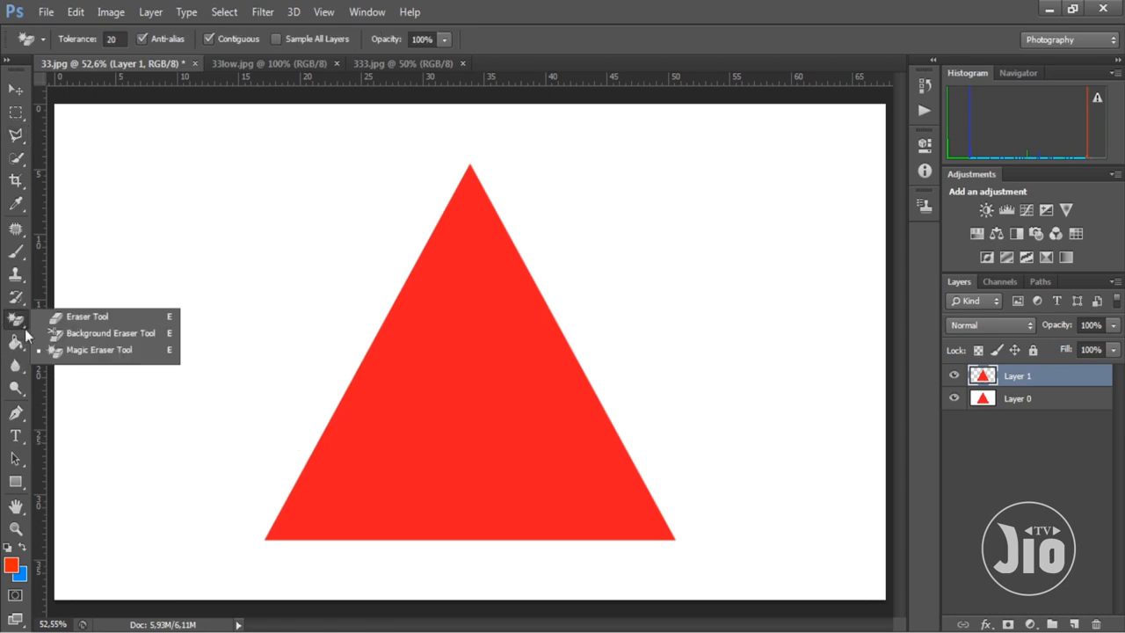
left_click(55, 350)
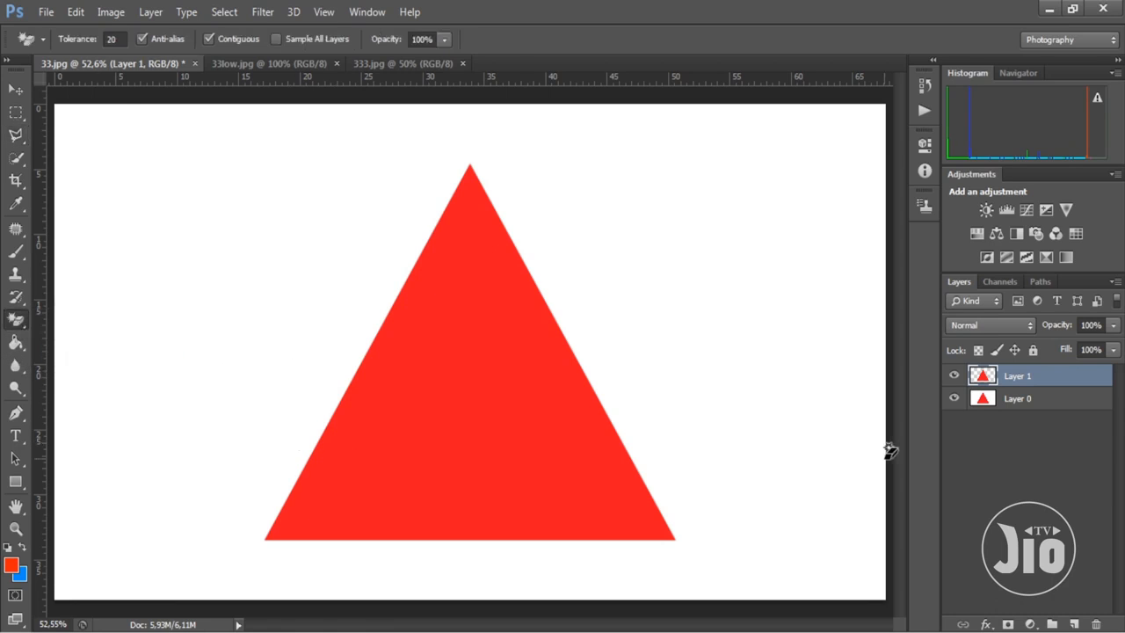
left_click(953, 398)
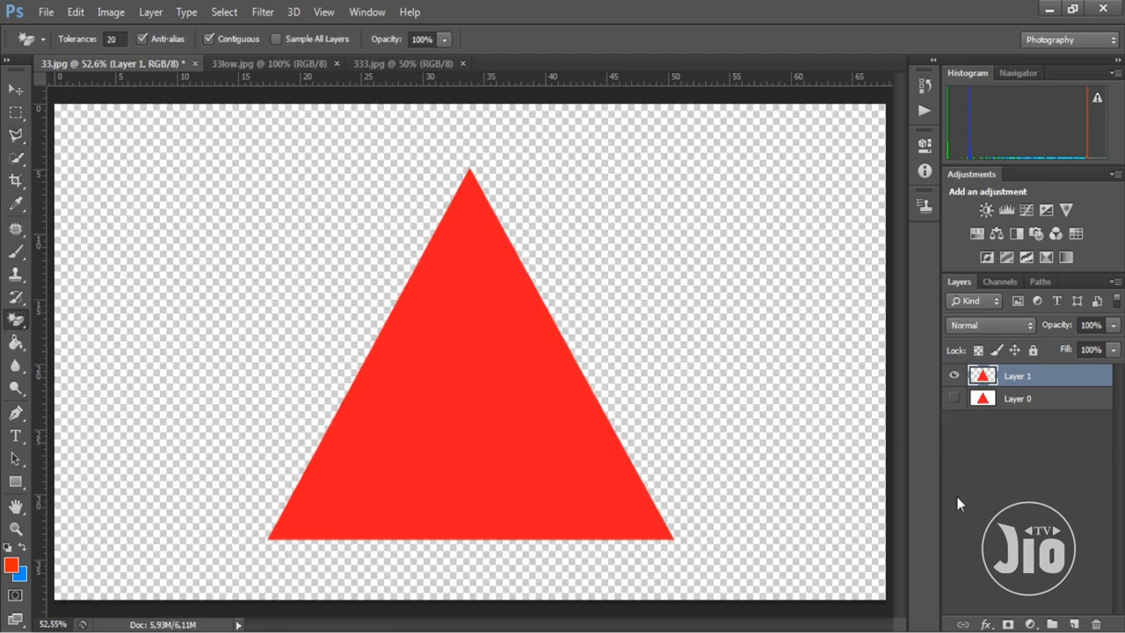
left_click(16, 134)
left_click(74, 146)
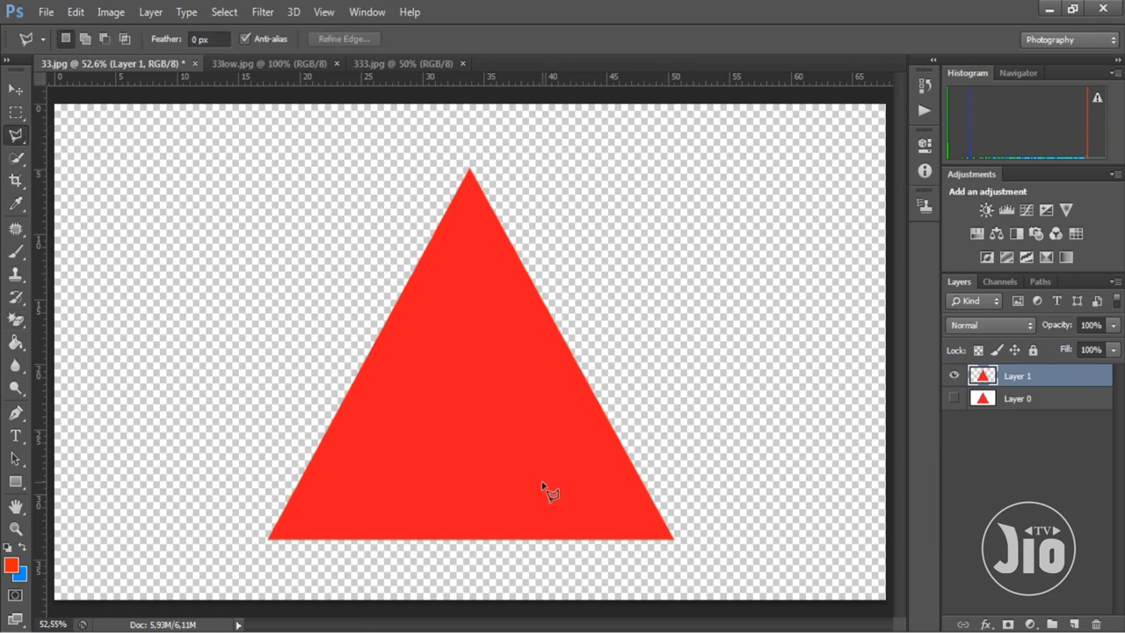
- Close 33.jpg and enlarge the triangle in 33low.jpg to 300% to examine its edges
left_click(265, 63)
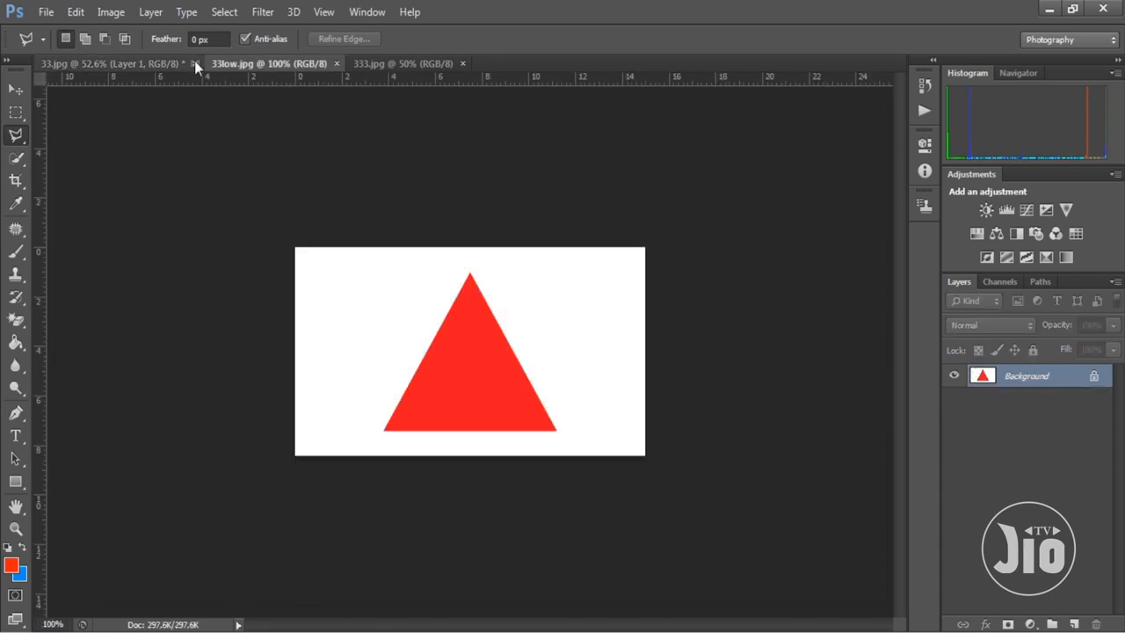
left_click(196, 63)
left_click(601, 247)
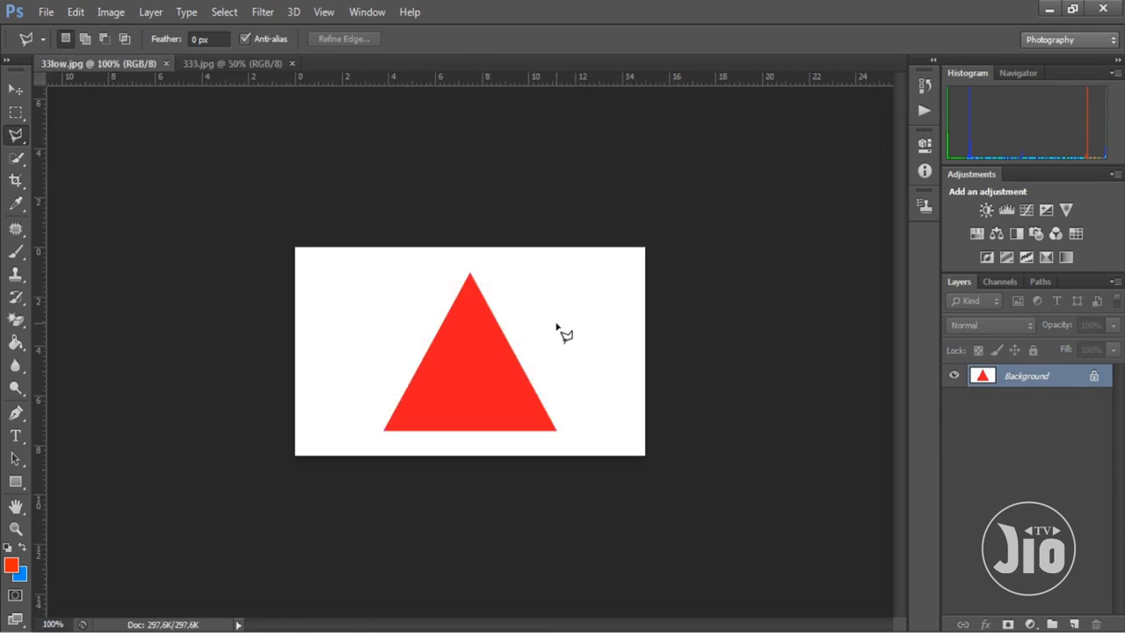
left_click(323, 12)
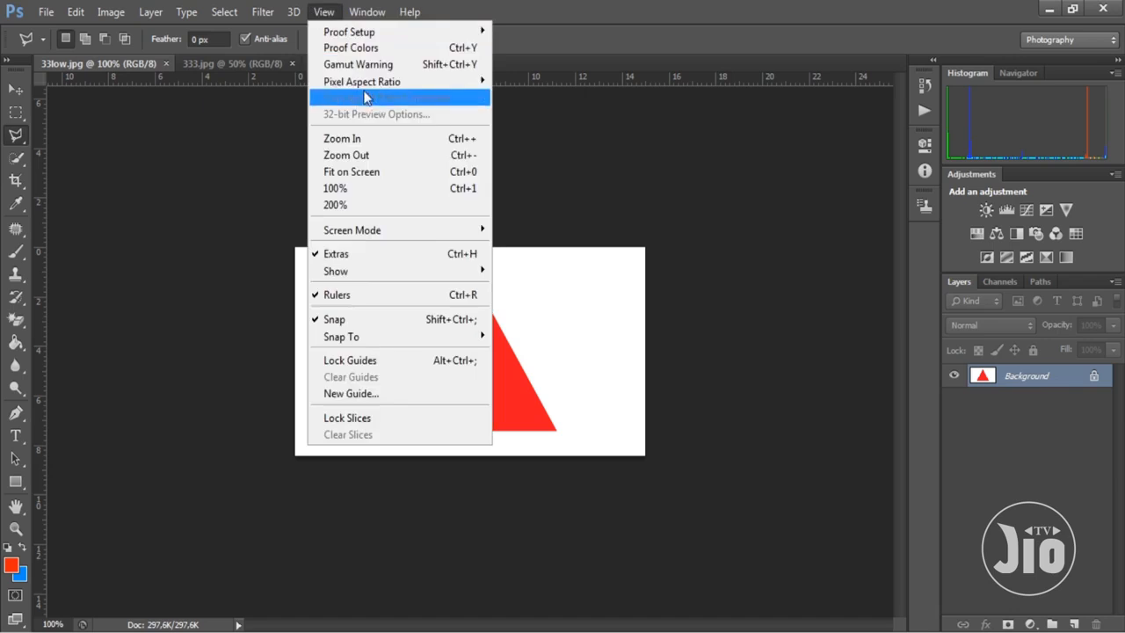
left_click(360, 171)
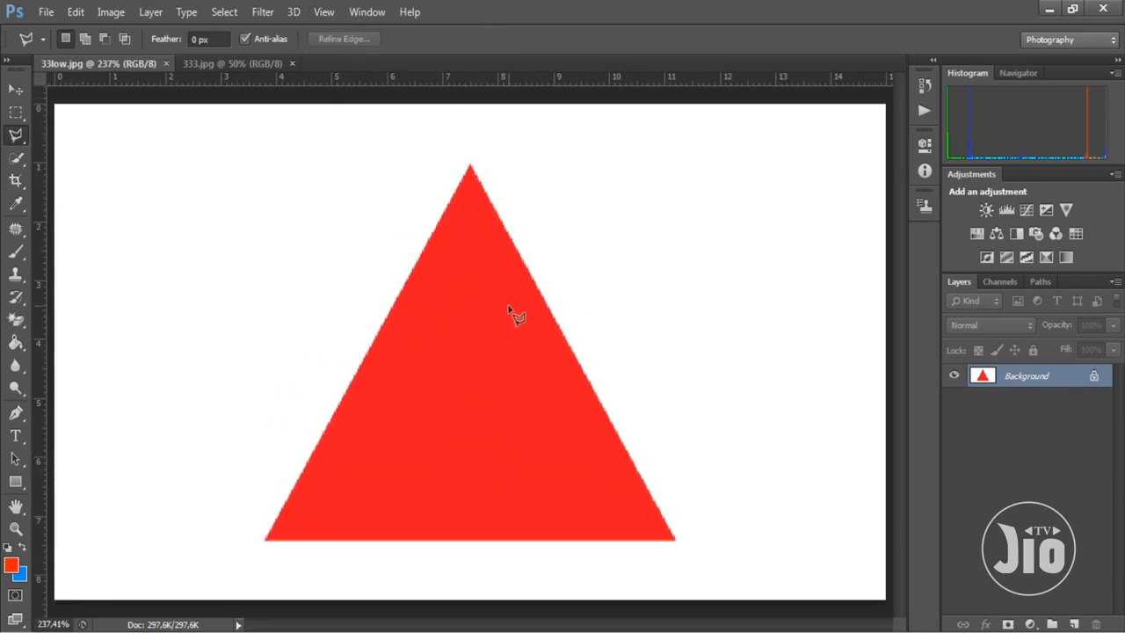
key("ctrl+plus")
key("ctrl+plus")
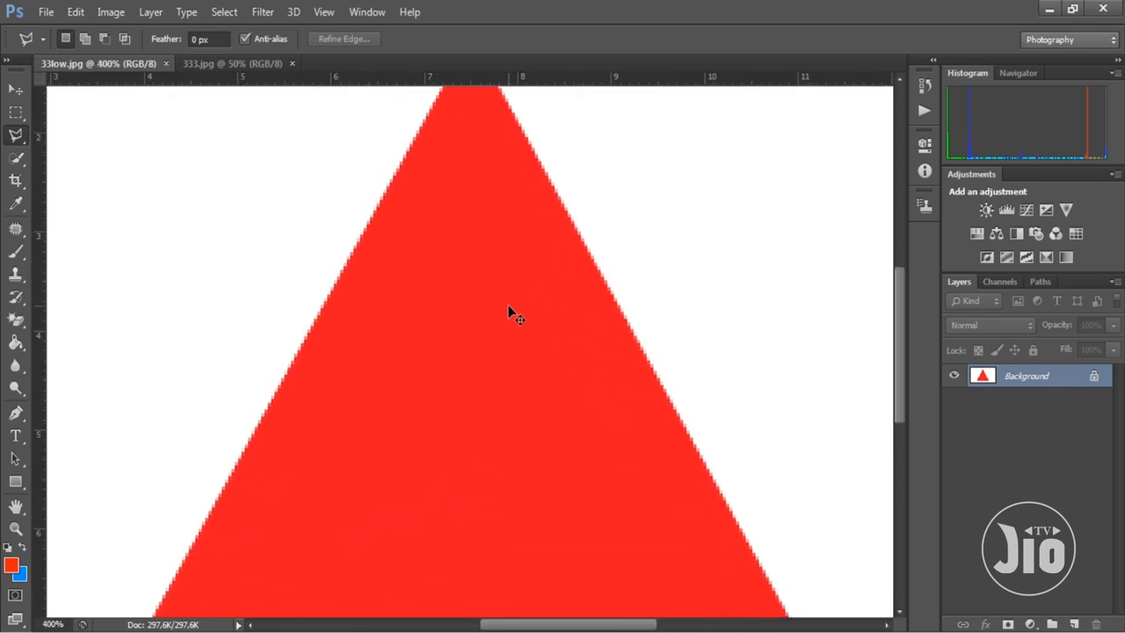
key("ctrl+minus")
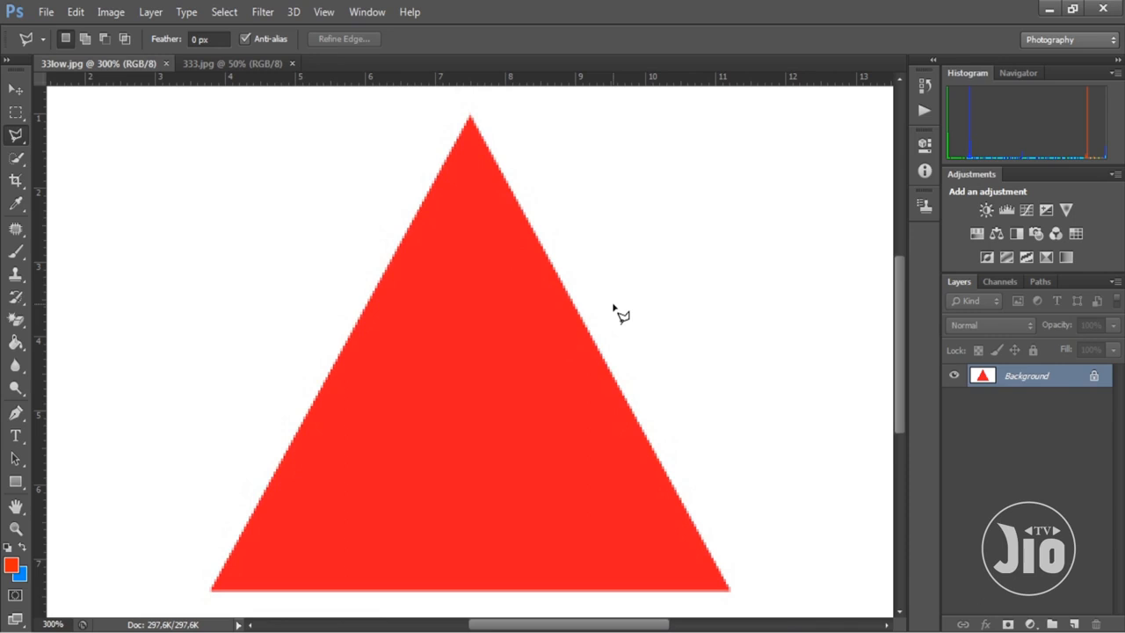
- Try erasing the white background of 33low.jpg with the Magic Eraser, inspect the triangle's edges up close, and undo the erasing
left_click(22, 323)
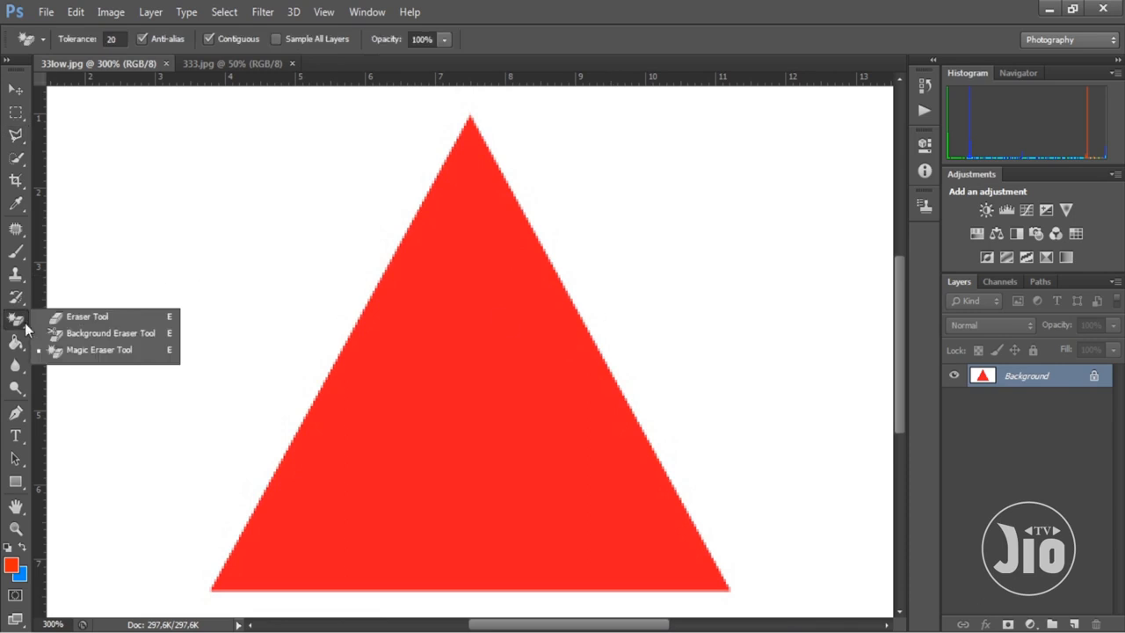
left_click(66, 355)
left_click(243, 240)
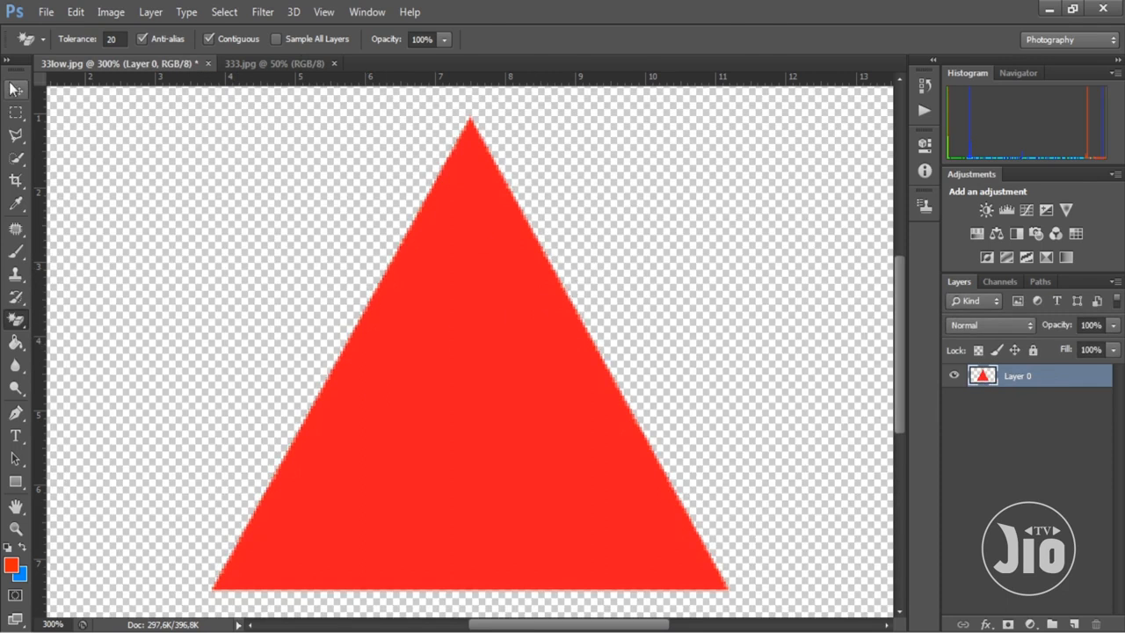
left_click(14, 88)
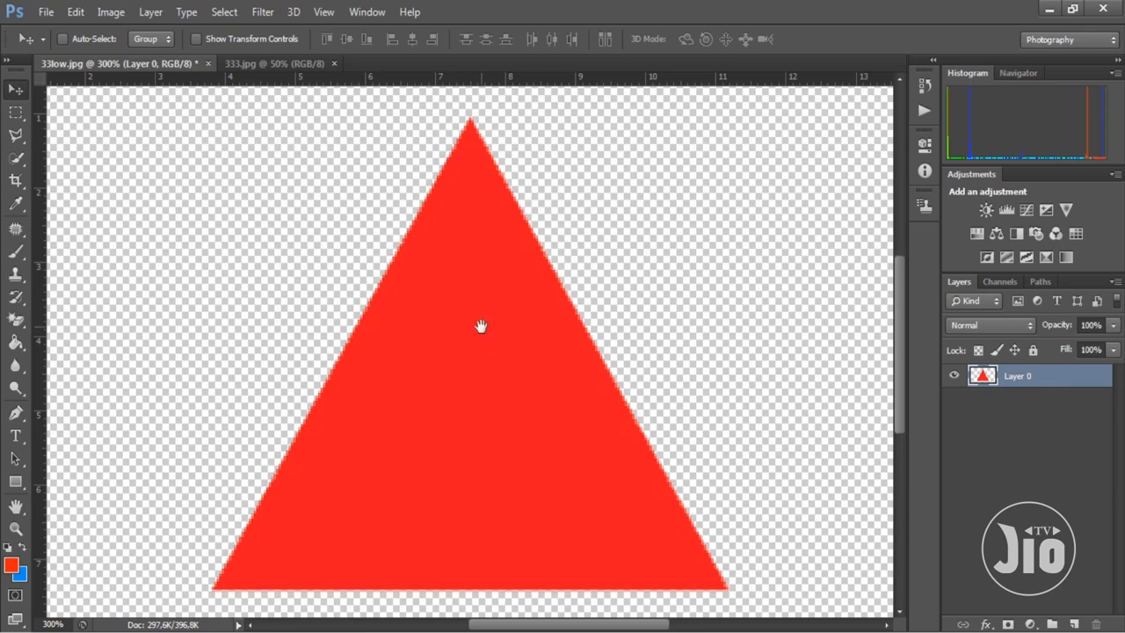
key("ctrl+plus")
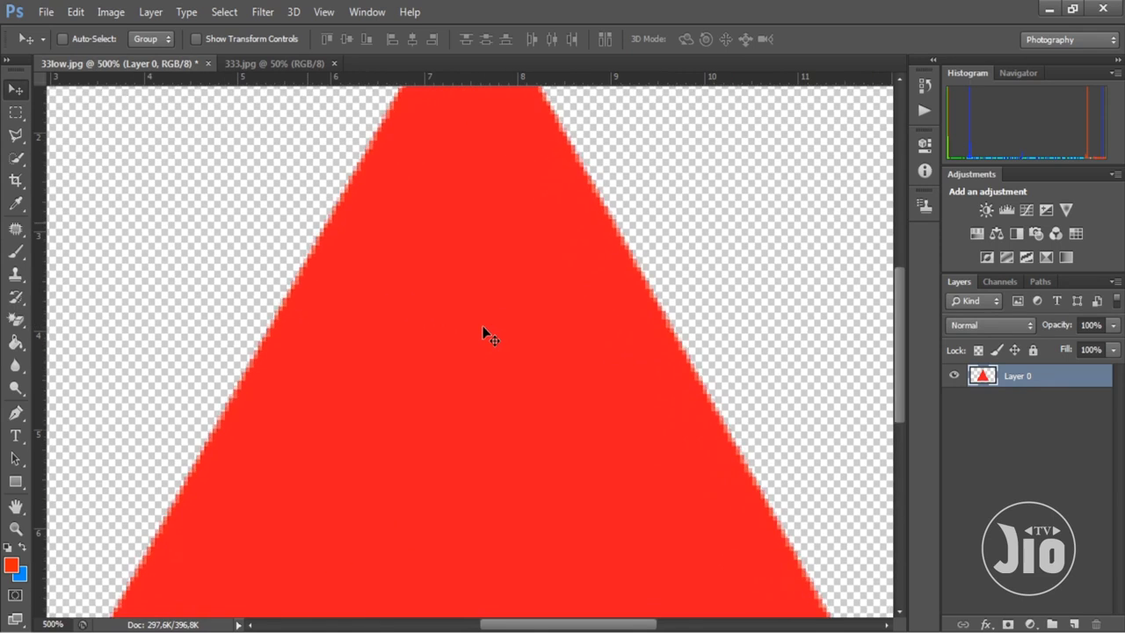
key("ctrl+minus")
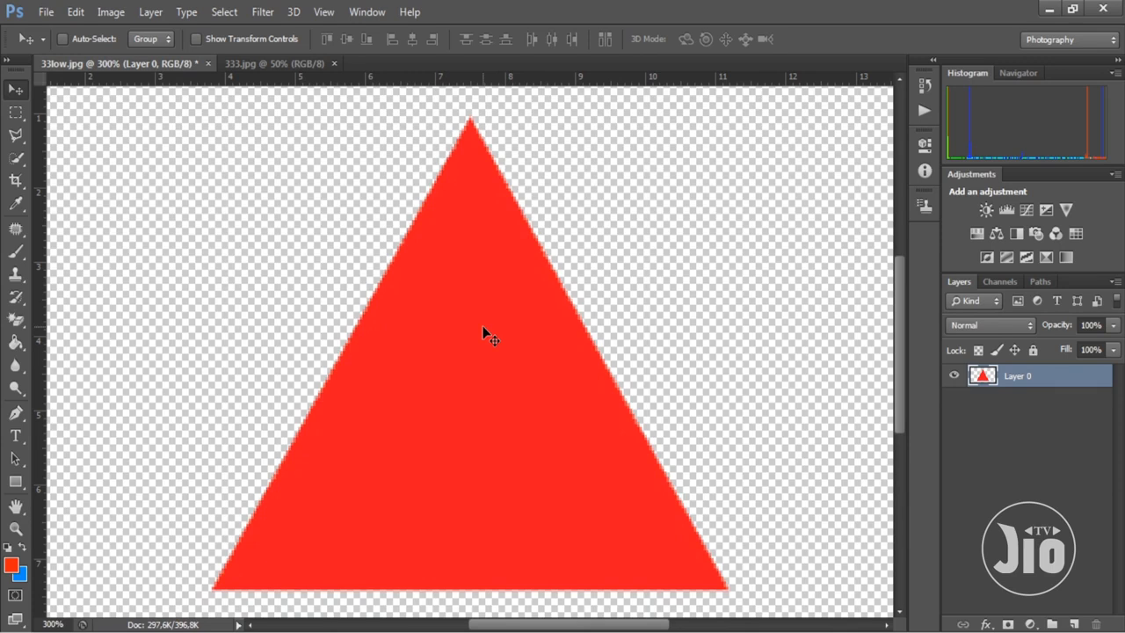
key("ctrl+z")
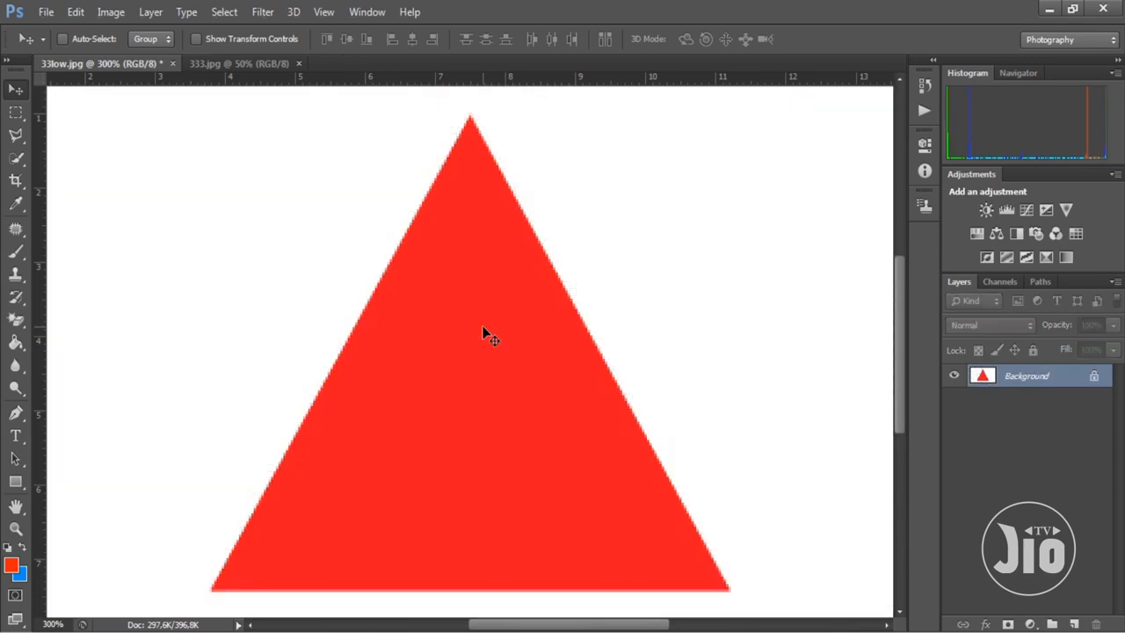
- Select the red triangle in 33low.jpg by outlining its three corners with the Polygonal Lasso tool
left_click_drag(16, 136, 59, 155)
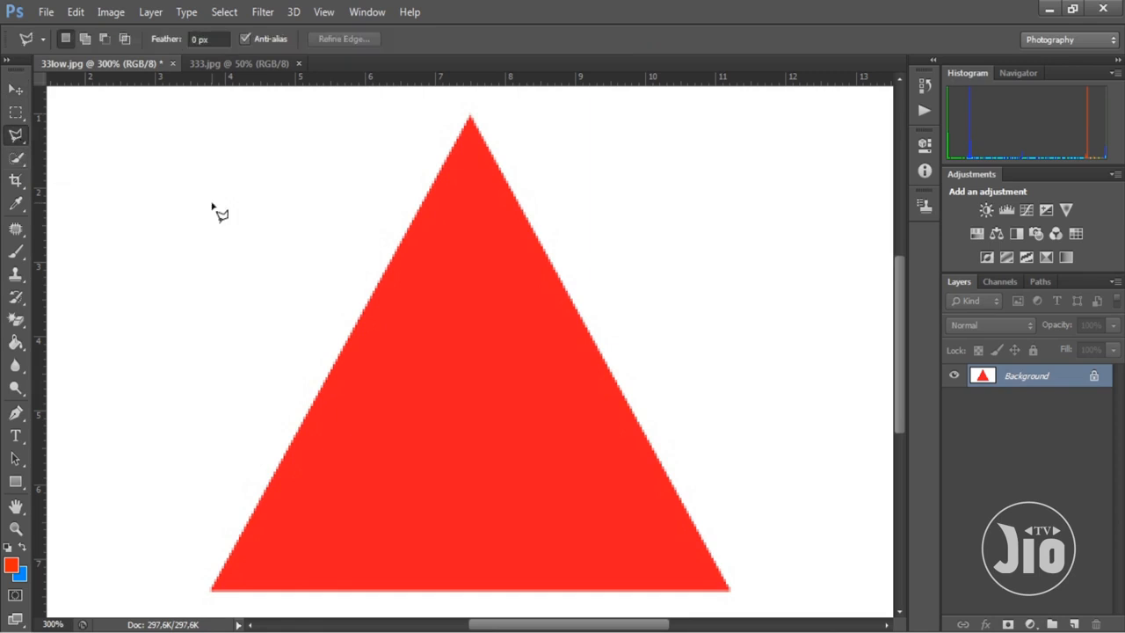
left_click(470, 118)
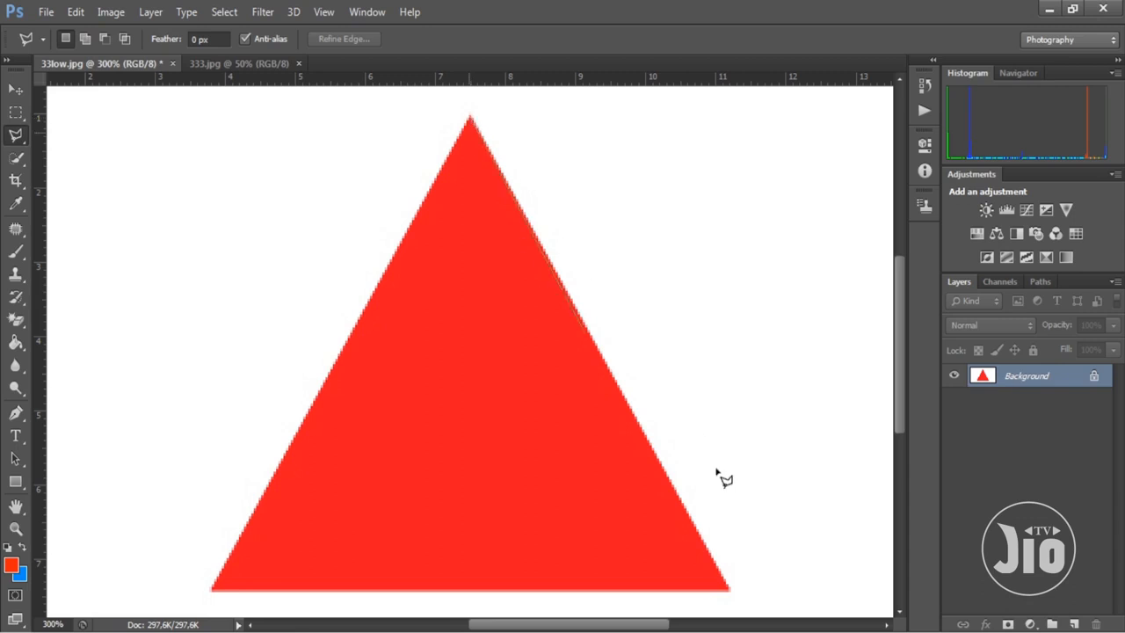
left_click(728, 590)
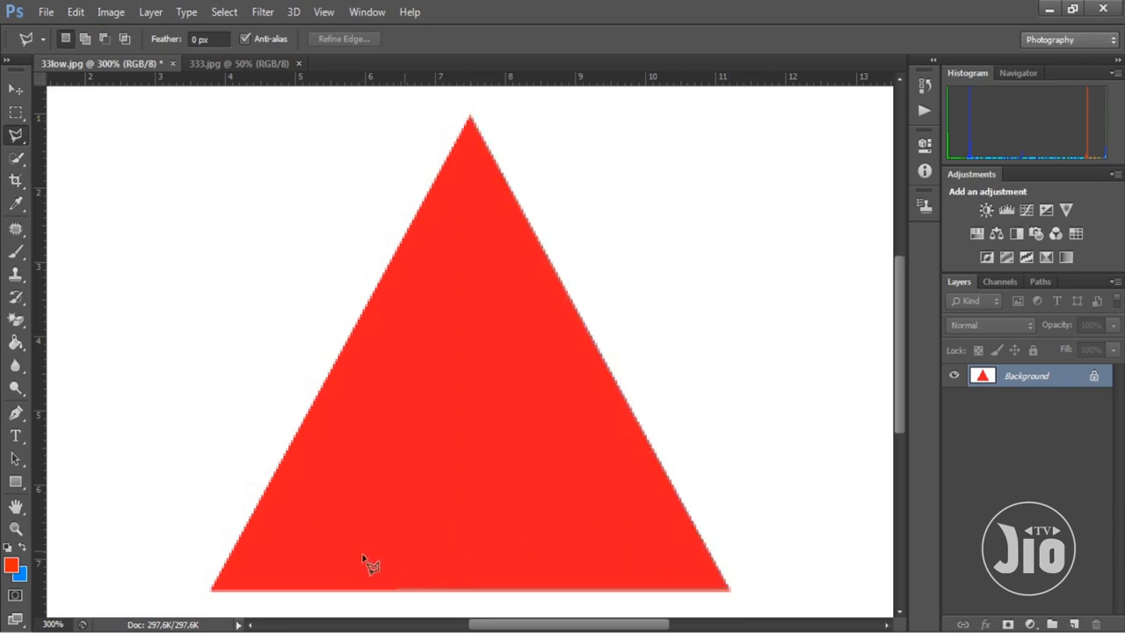
left_click(214, 588)
left_click(470, 120)
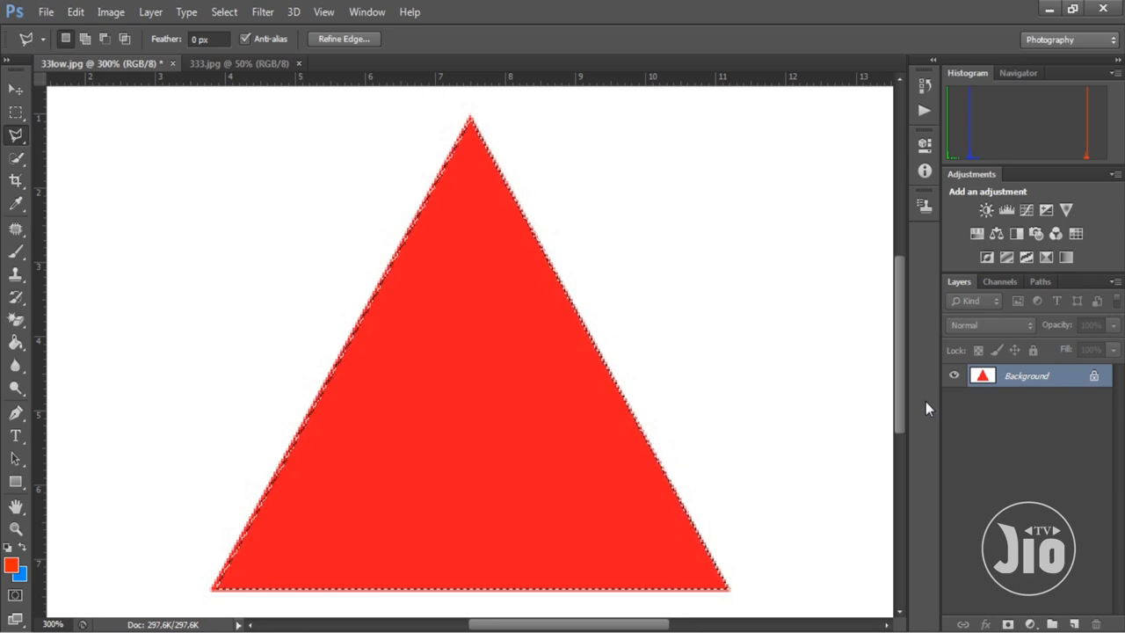
- Copy the selected triangle onto a new layer and view it briefly with the Background layer hidden
key("ctrl+j")
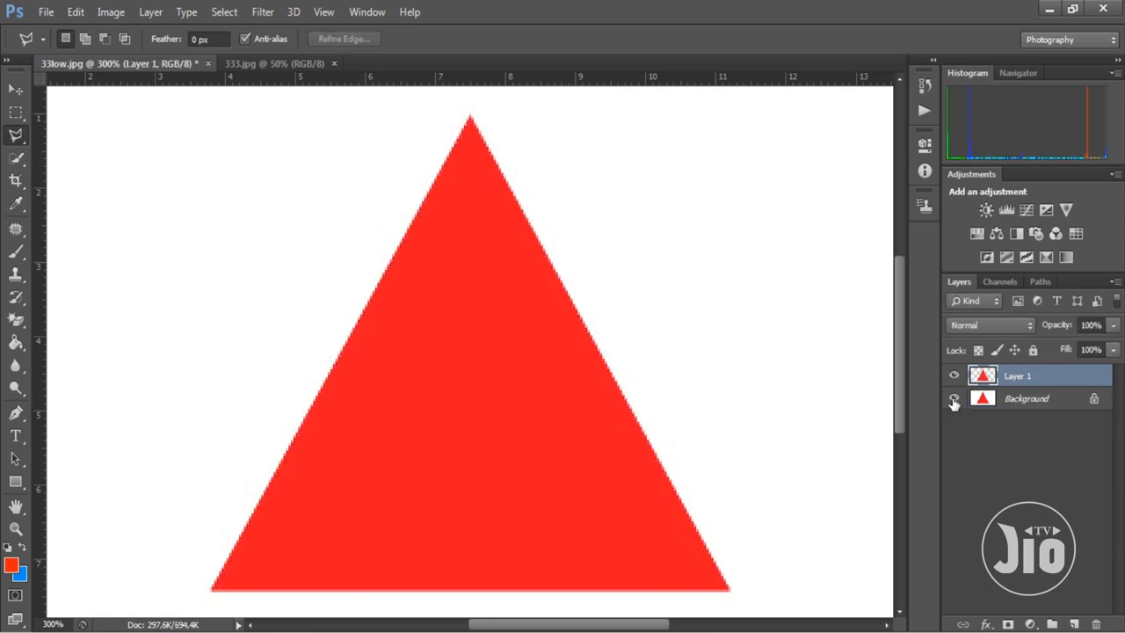
left_click(953, 399)
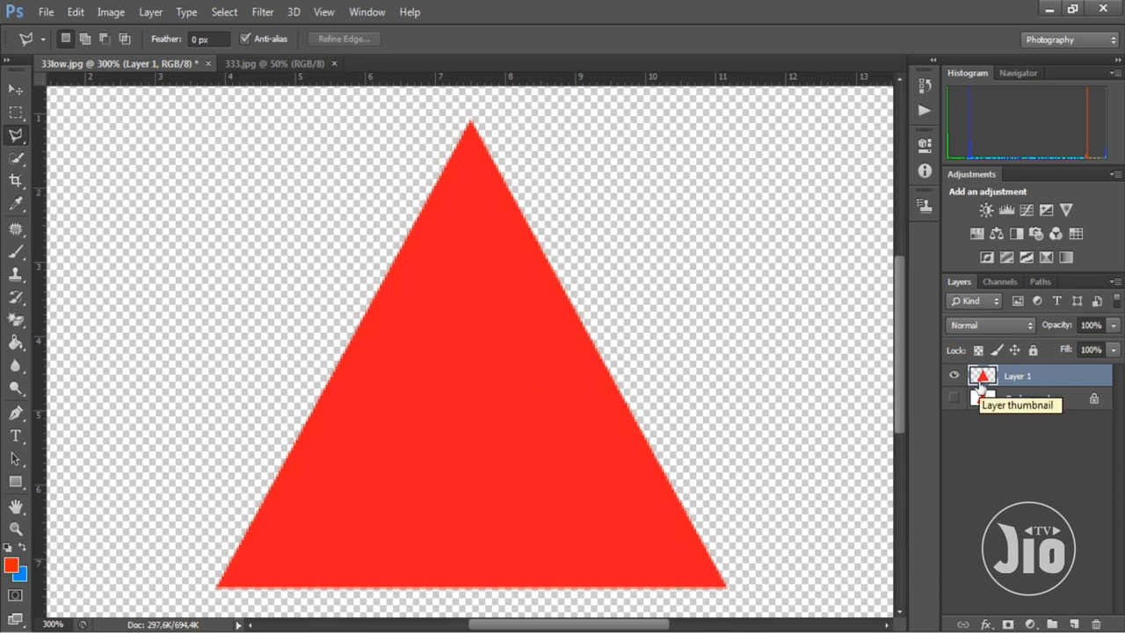
left_click(953, 397)
- Hide Layer 1 and erase the white area of the Background layer with the Magic Eraser at tolerance 20
left_click(953, 376)
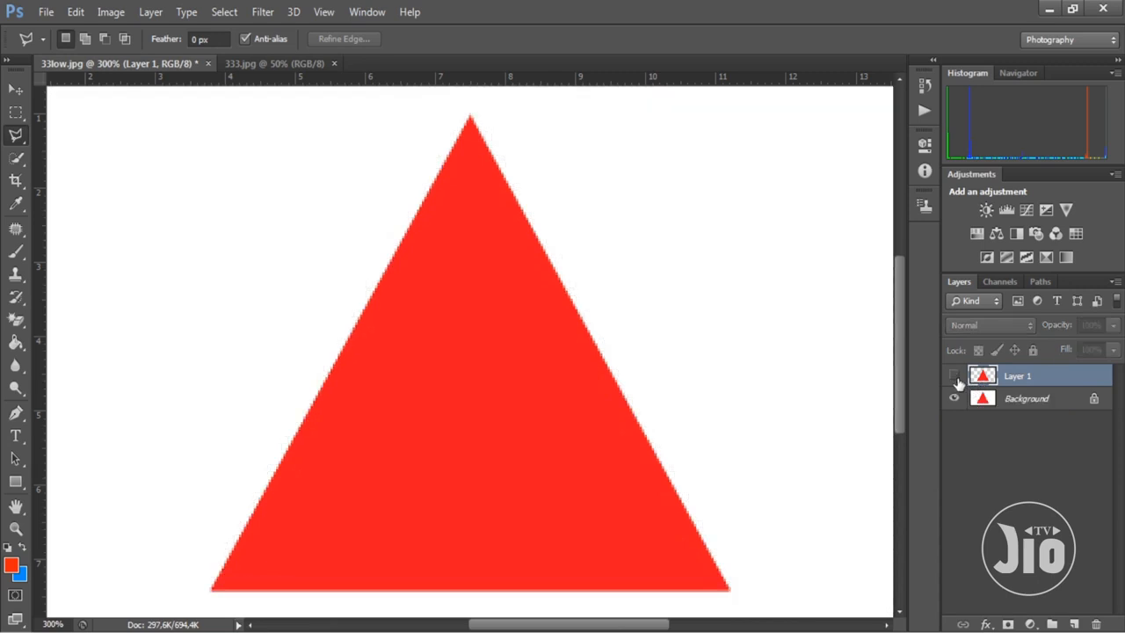
left_click(1016, 400)
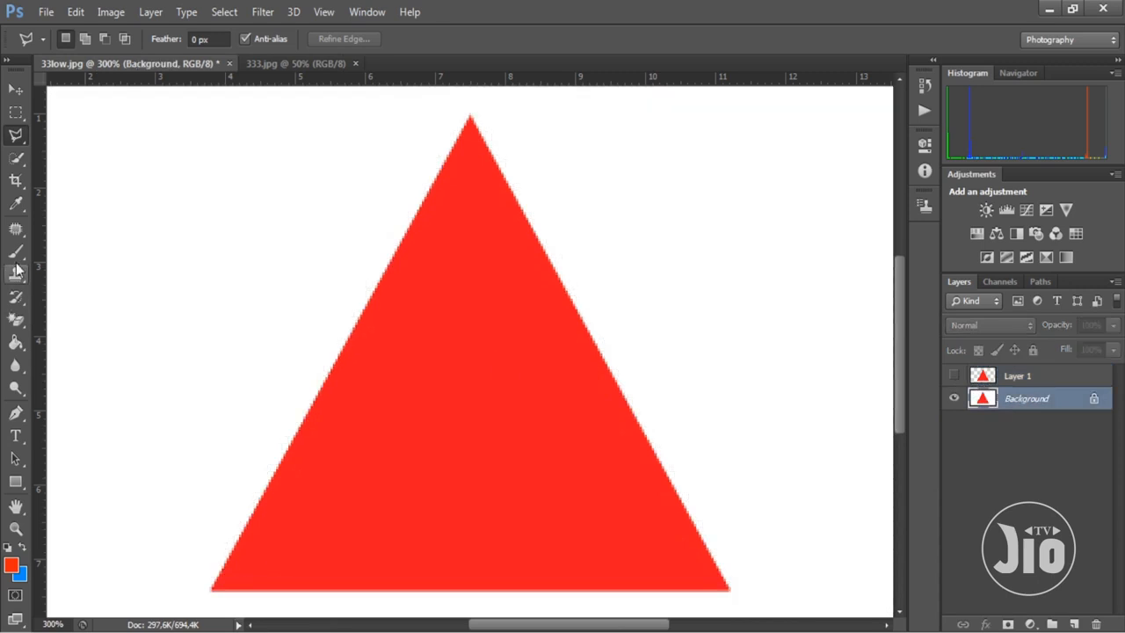
left_click(16, 319)
left_click(97, 353)
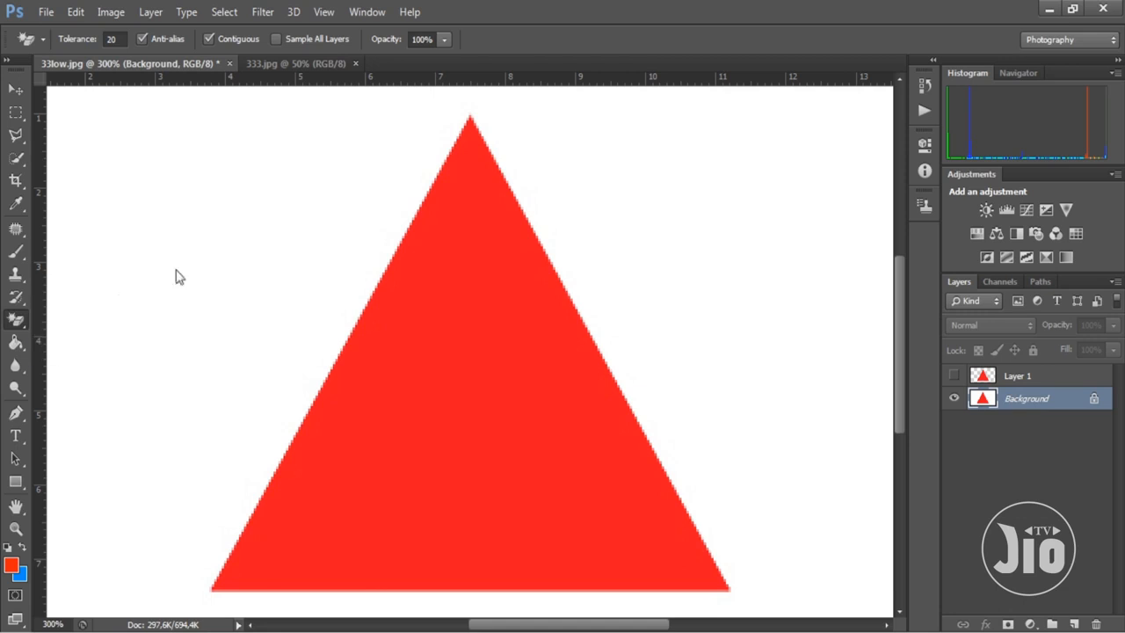
left_click(188, 255)
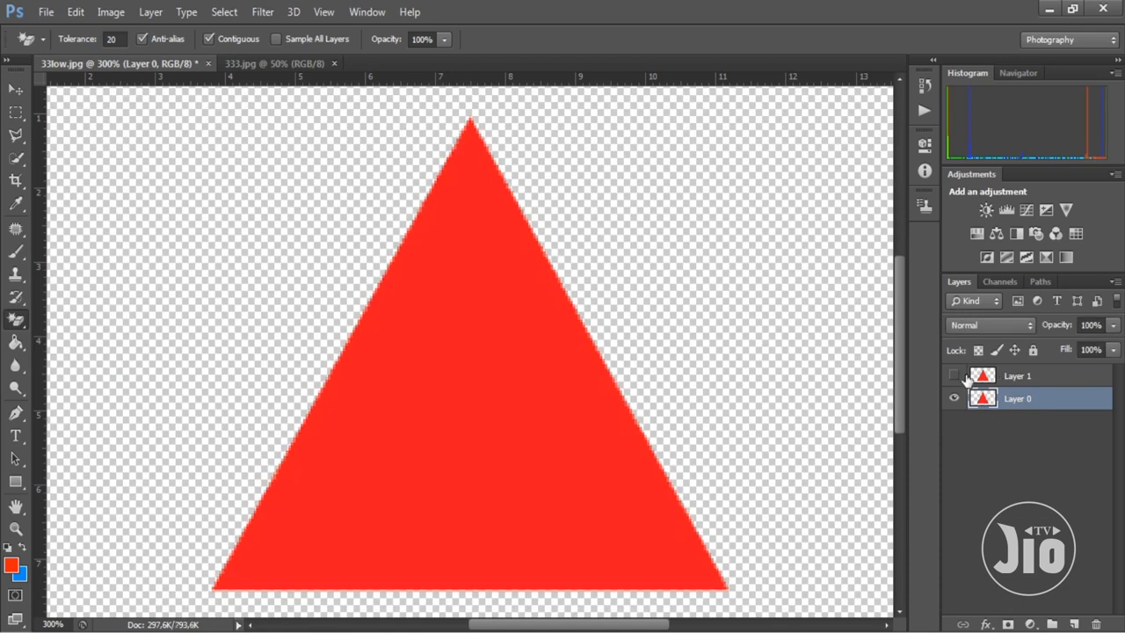
- Show Layer 1 and separate the two cut-outs by moving its triangle to the left and Layer 0's triangle to the right
left_click(953, 375)
left_click(1017, 376)
left_click(16, 89)
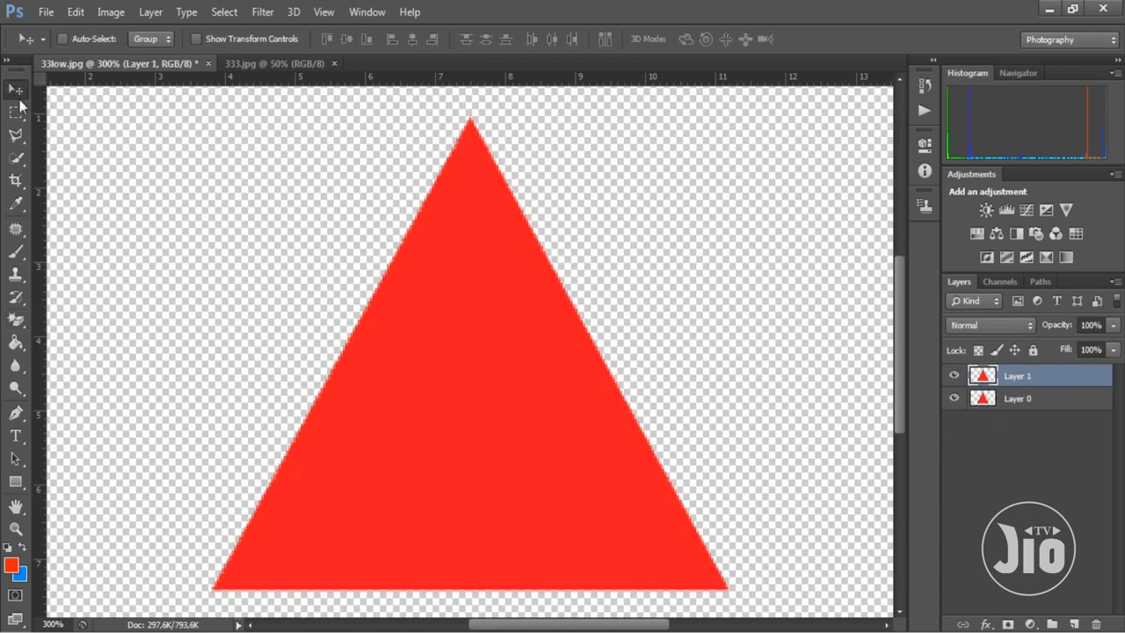
left_click_drag(475, 332, 124, 366)
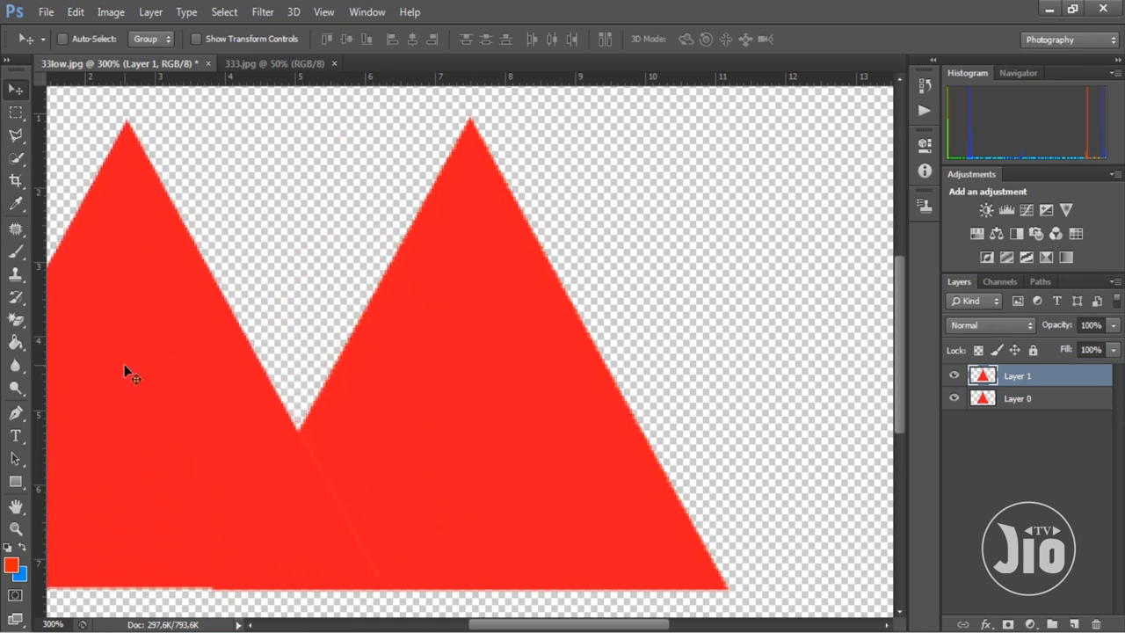
left_click(1059, 405)
left_click_drag(534, 379, 665, 380)
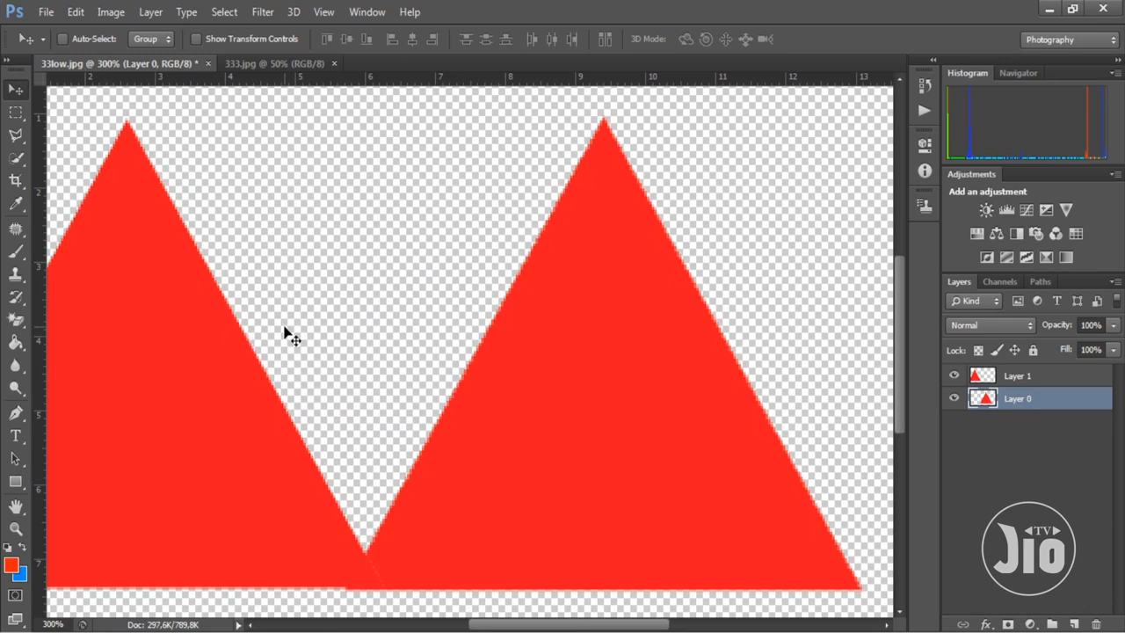
- Add a new layer beneath both triangles and fill it with the near-black color 0c0c0c using the Paint Bucket
left_click(1074, 624)
left_click_drag(1037, 405, 966, 431)
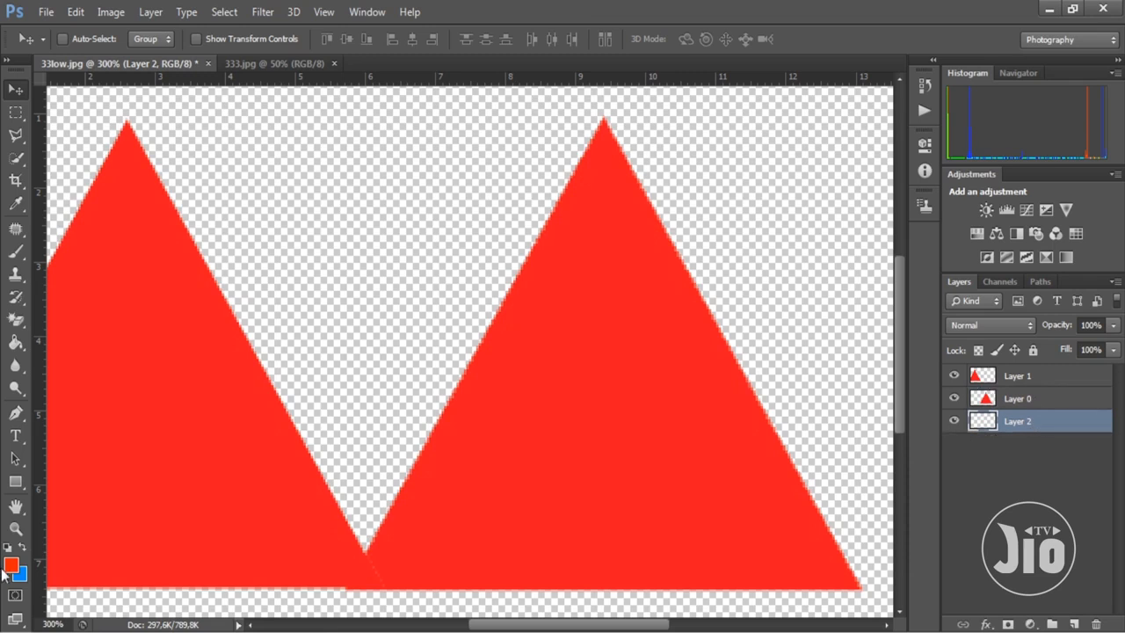
left_click(10, 566)
type("000000")
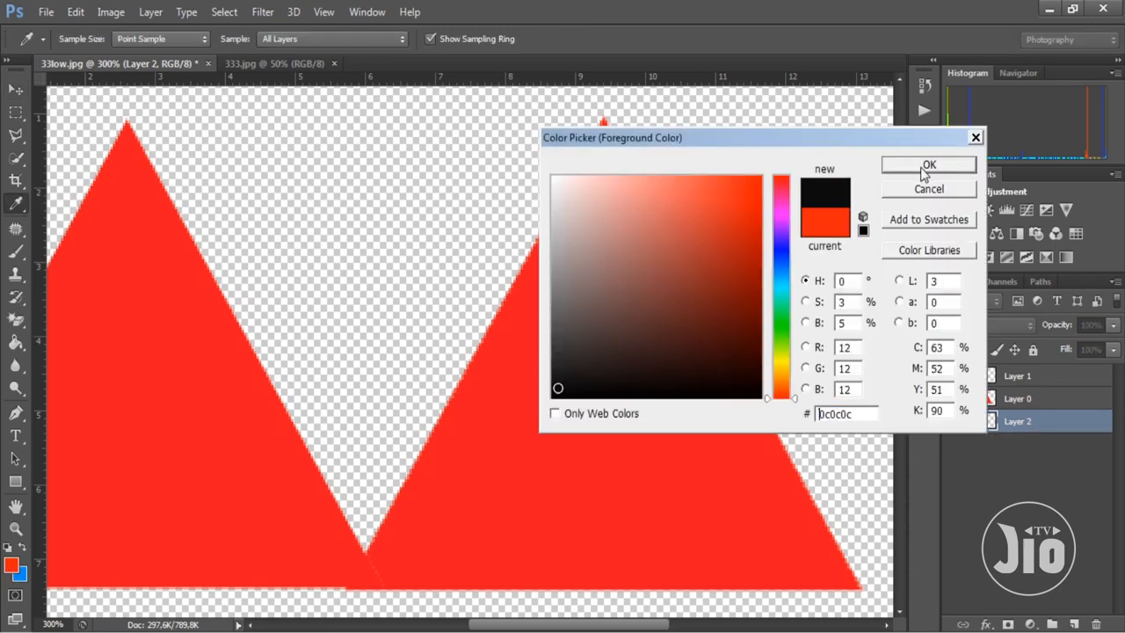
left_click(927, 165)
left_click(16, 342)
left_click(554, 216)
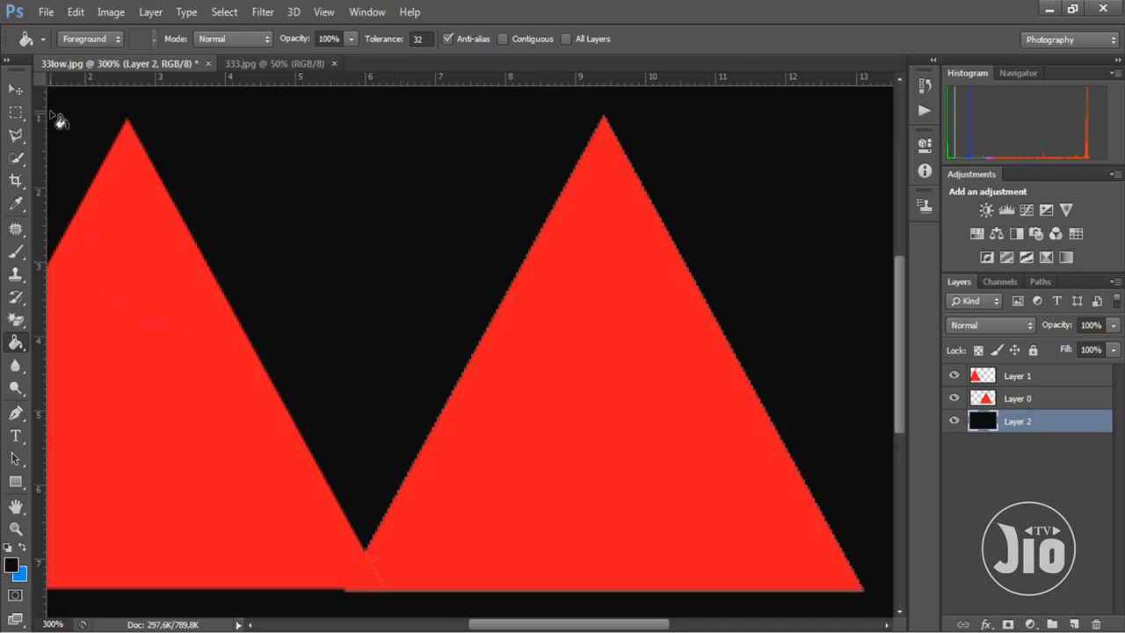
- Move both triangle layers together within the black canvas and shift Layer 0's triangle further right so they sit side by side
left_click(16, 89)
left_click_drag(351, 334, 547, 337)
left_click(1019, 375)
left_click(1018, 398, "shift")
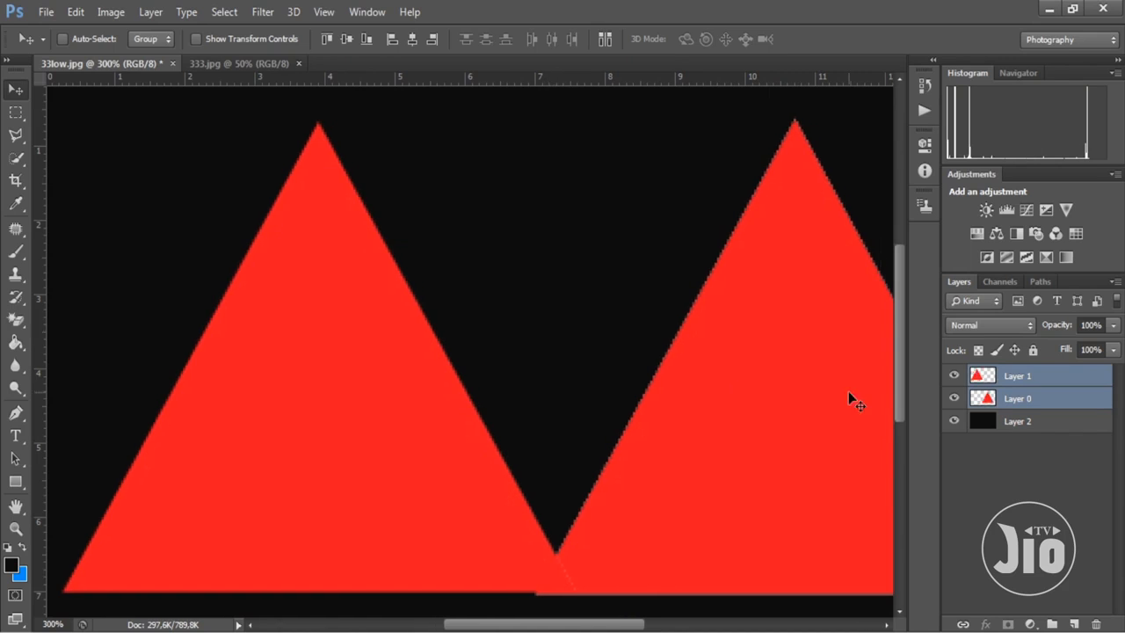
key("ctrl+minus")
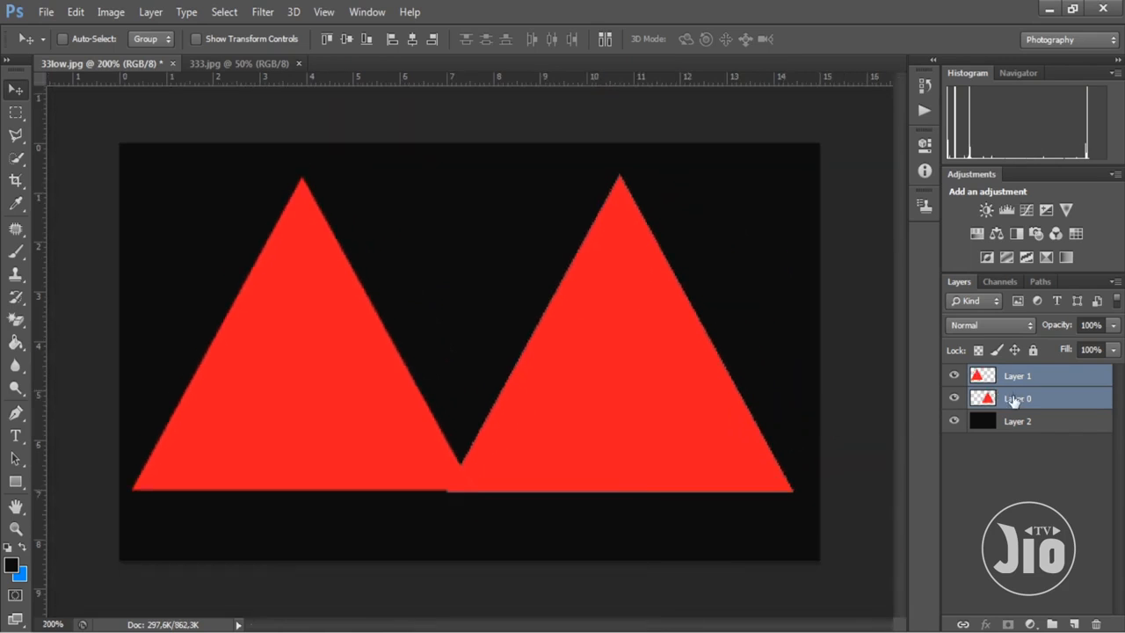
left_click(1015, 398)
left_click_drag(663, 381, 688, 382)
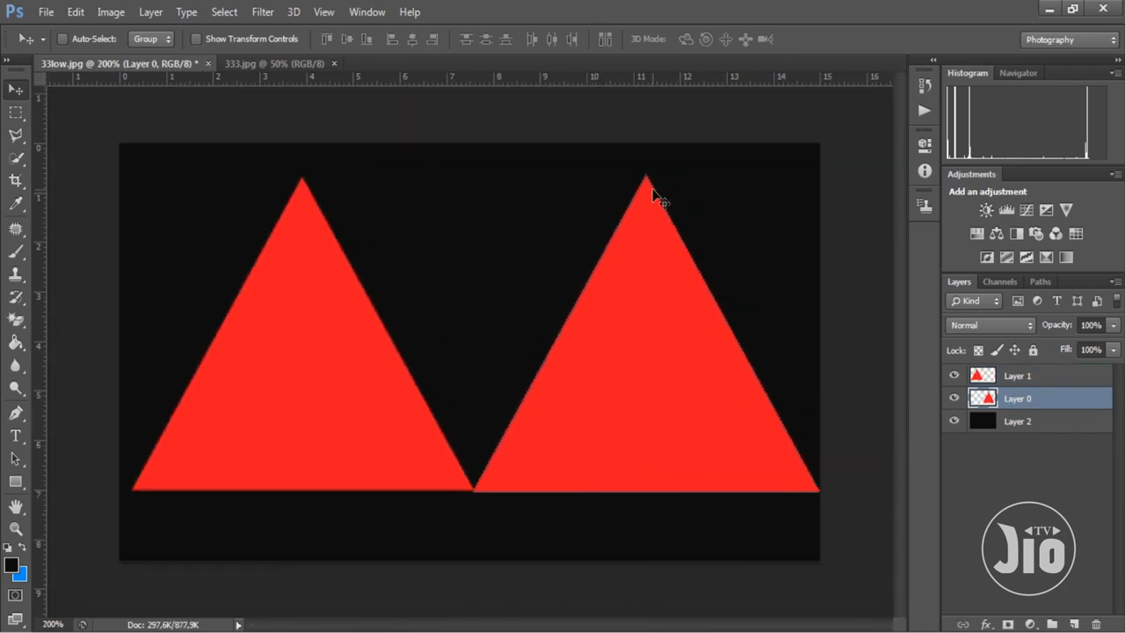
- Activate the Polygonal Lasso tool and close 33low.jpg without saving its changes
key("ctrl+plus")
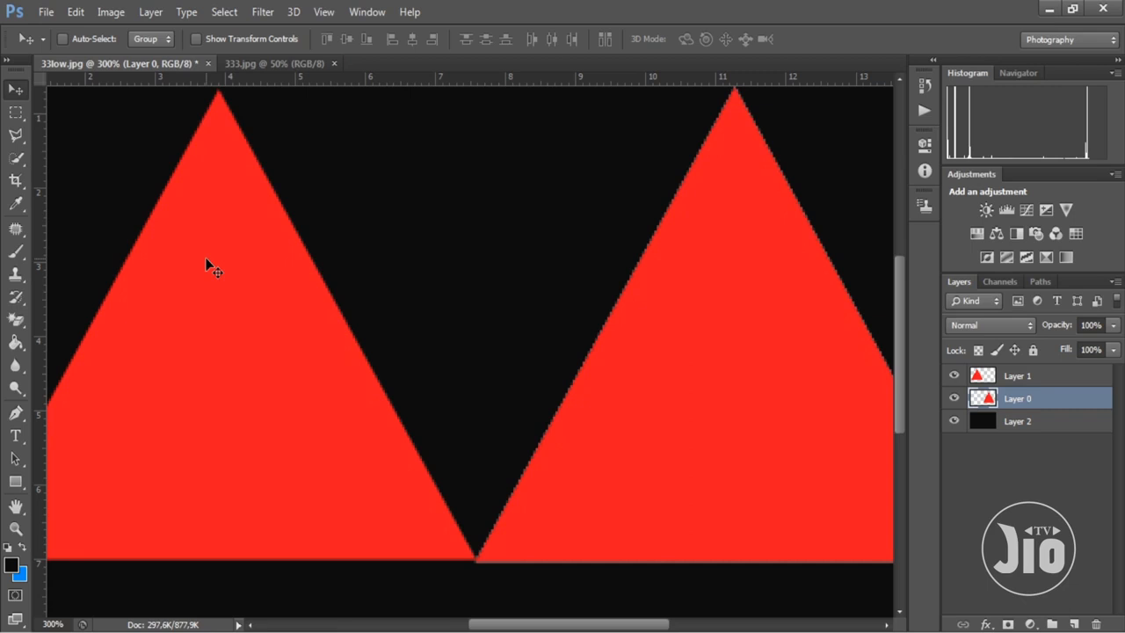
left_click_drag(15, 134, 43, 151)
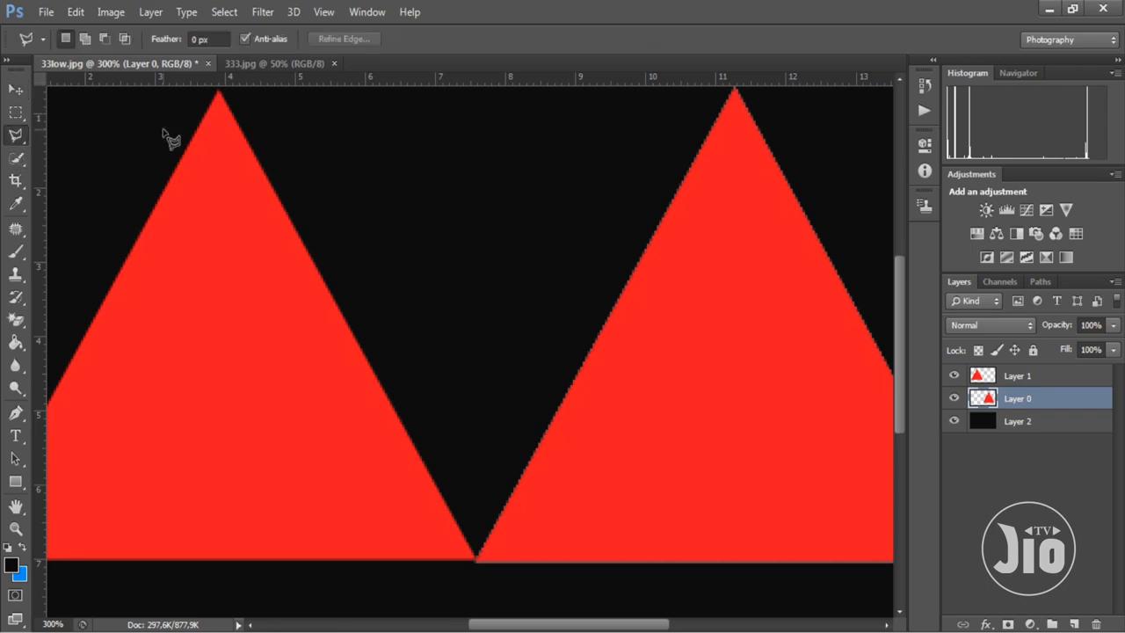
left_click(209, 65)
left_click(615, 251)
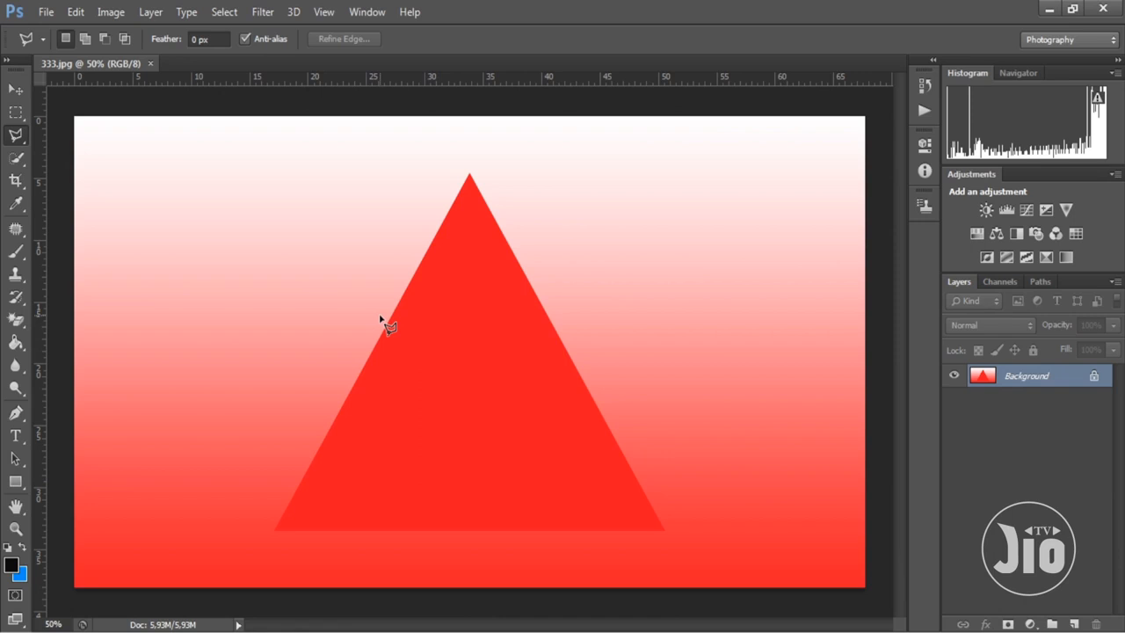
- Check the pixel dimensions, document size and resolution of 333.jpg
left_click(111, 12)
left_click(150, 141)
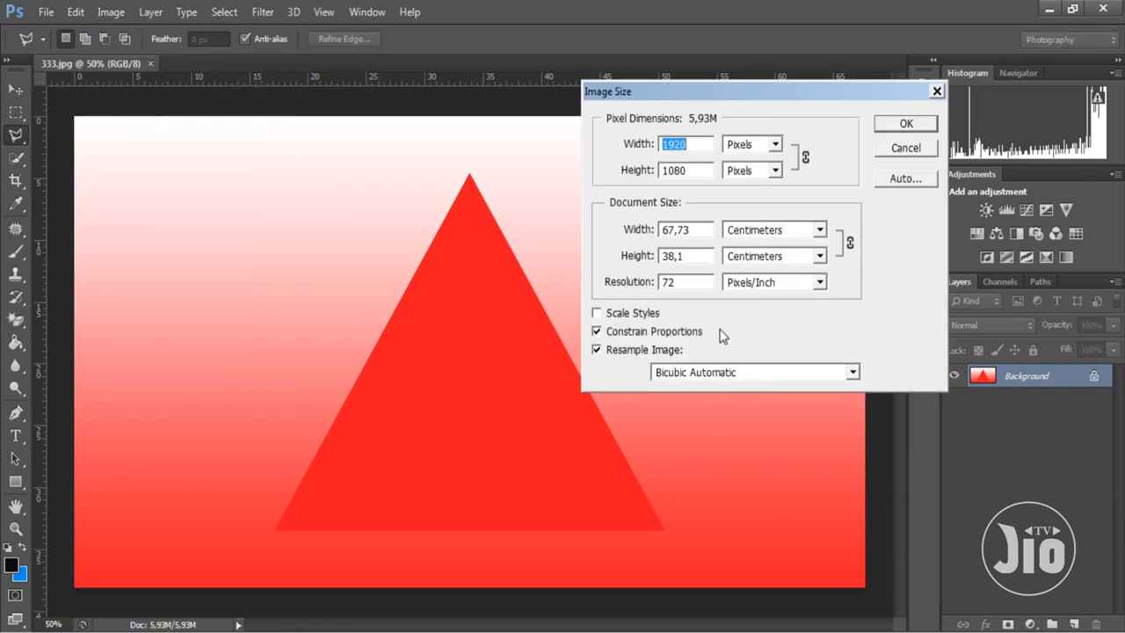
double_click(707, 230)
left_click(906, 125)
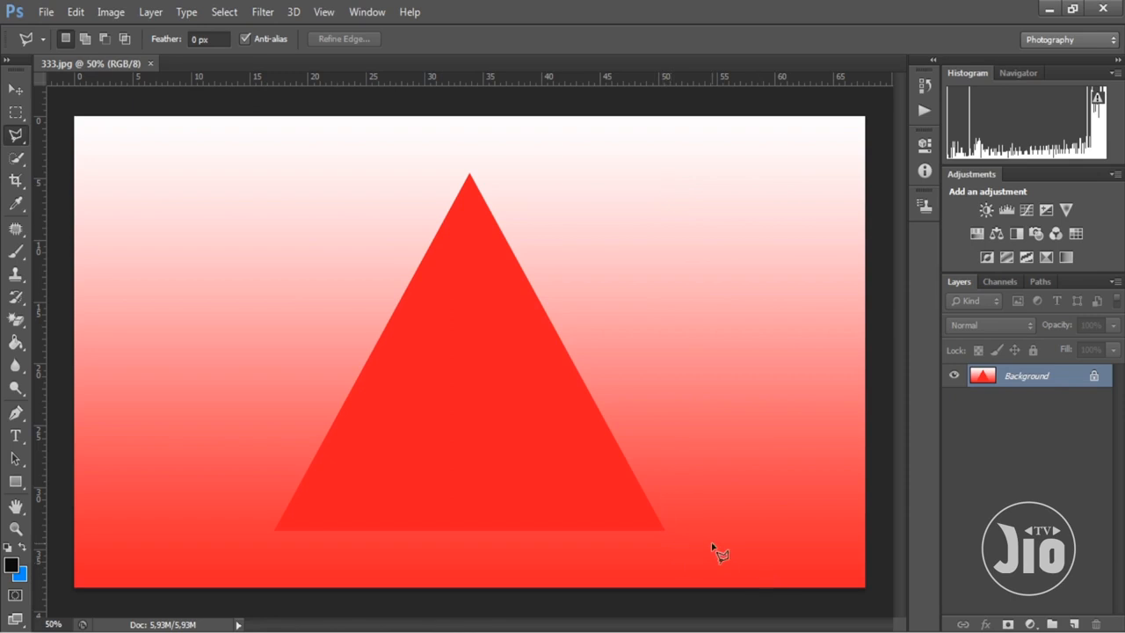
- Try to erase the upper and middle gradient background left of the triangle with the Magic Eraser at tolerance 20
left_click(24, 322)
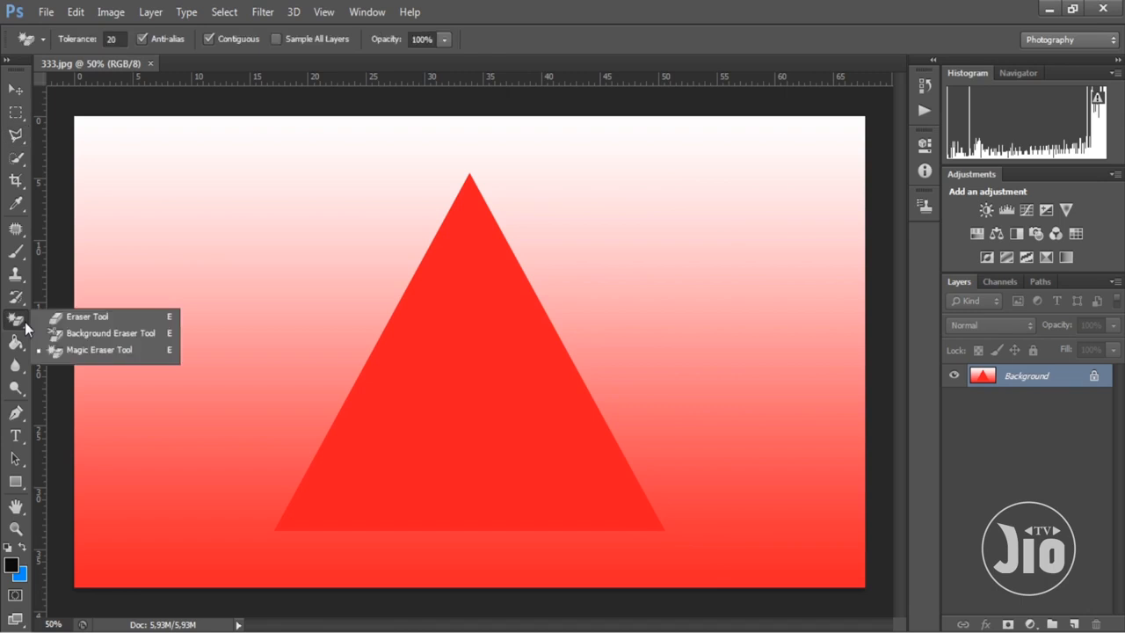
left_click(54, 351)
left_click(261, 335)
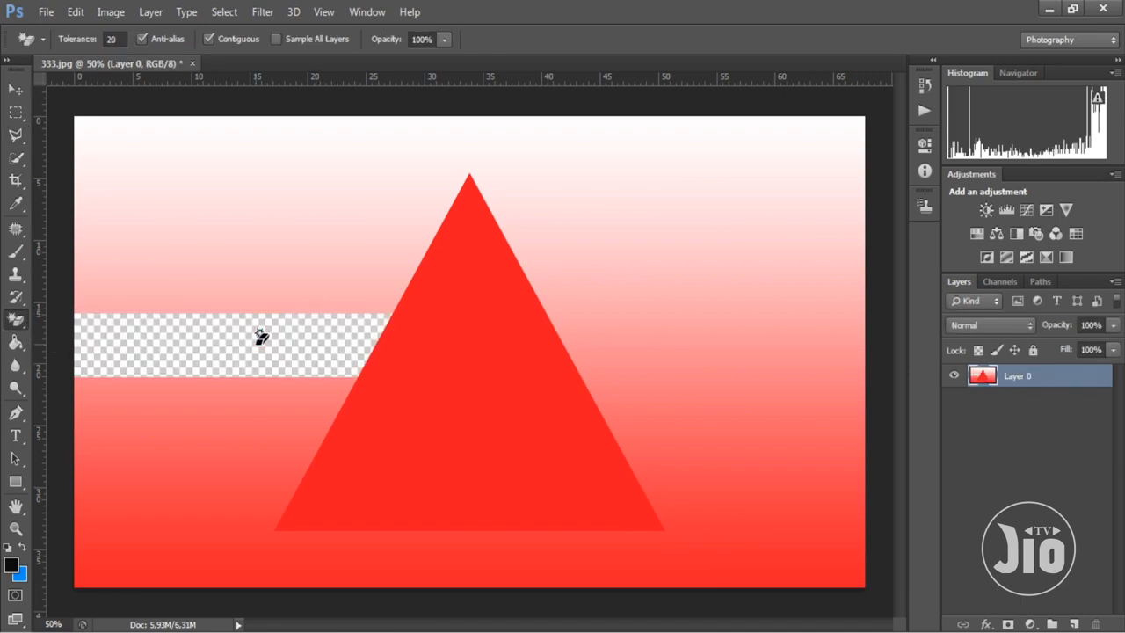
left_click(268, 273)
left_click(276, 224)
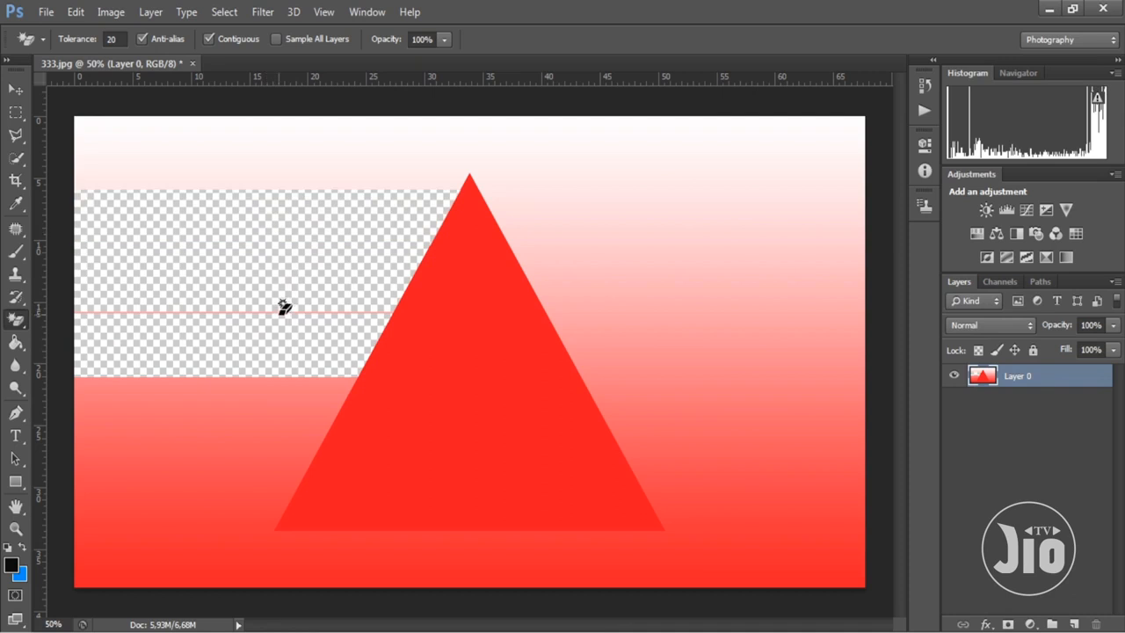
- Try to erase more gradient bands to the right of, below and lower left of the triangle with the Magic Eraser
left_click(748, 320)
left_click(724, 459)
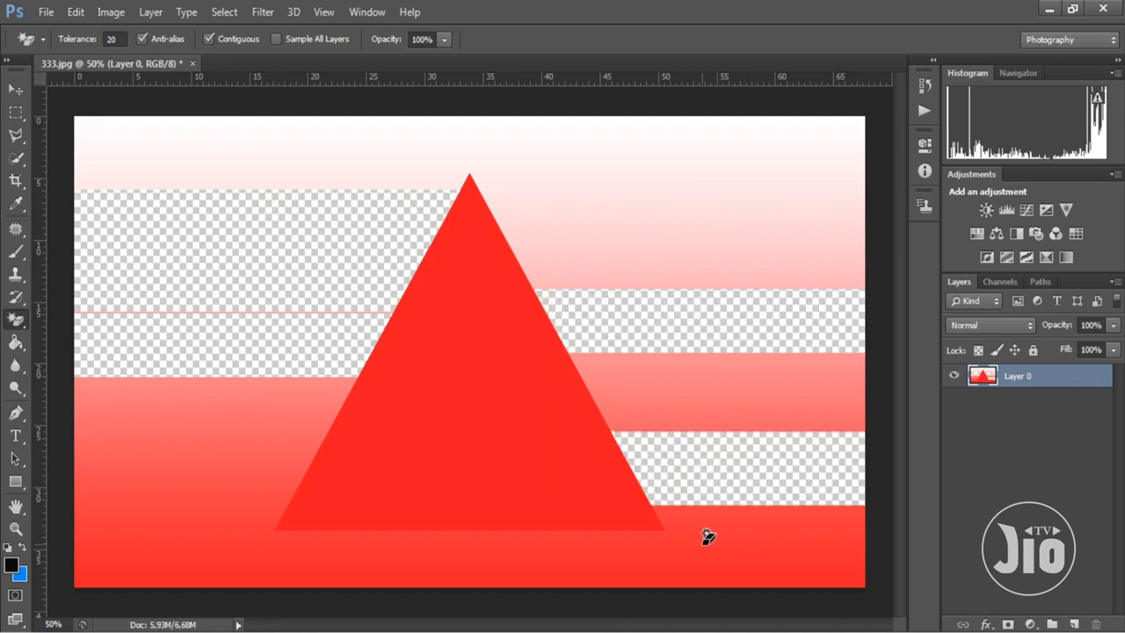
left_click(708, 536)
left_click(233, 450)
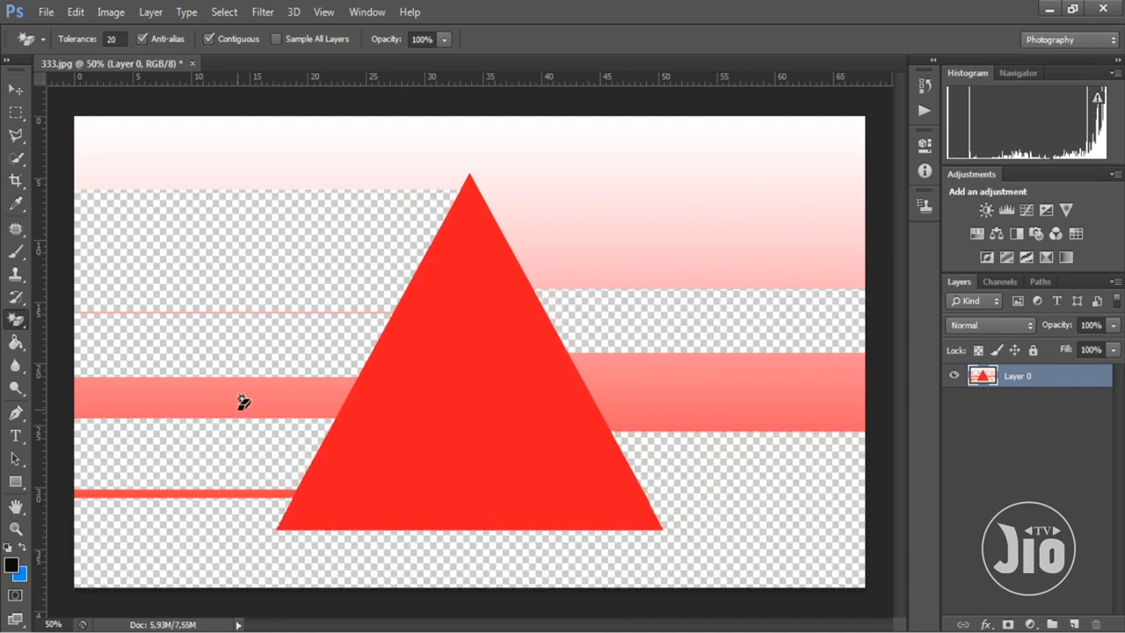
left_click(243, 401)
left_click(661, 373)
left_click(636, 230)
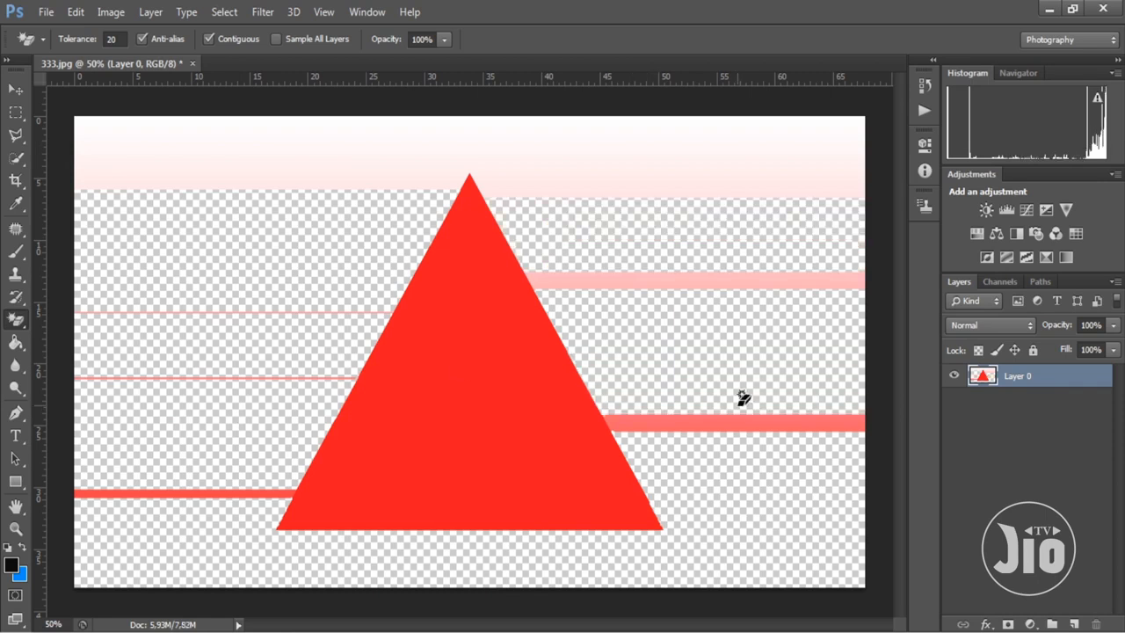
- Inspect the triangle's lower-right edge at 200% zoom and undo the recent Magic Eraser strokes around it
key("ctrl+plus")
key("ctrl+plus")
key("ctrl+plus")
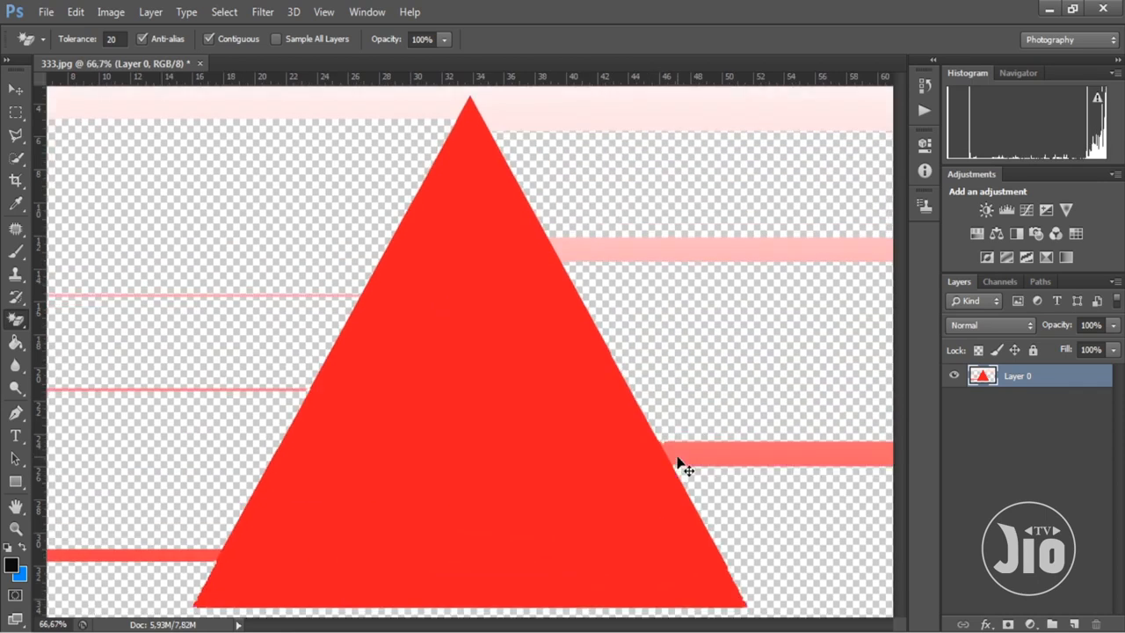
left_click_drag(572, 359, 506, 319)
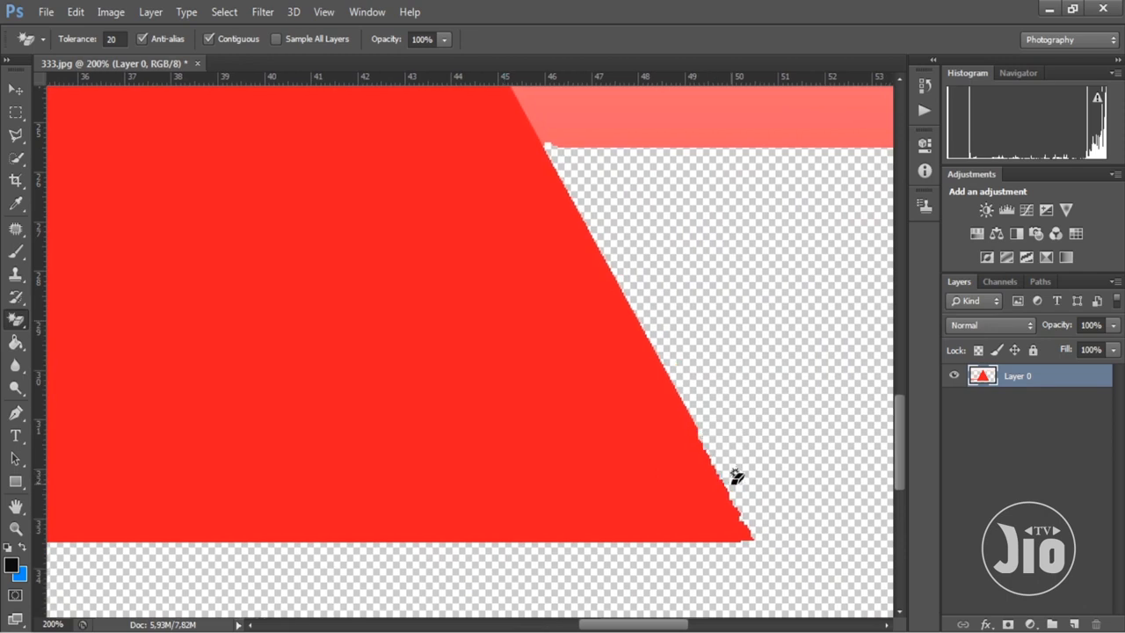
key("ctrl+alt+z")
key("ctrl+alt+z")
key("ctrl+alt+z")
key("ctrl+alt+z")
key("ctrl+alt+z")
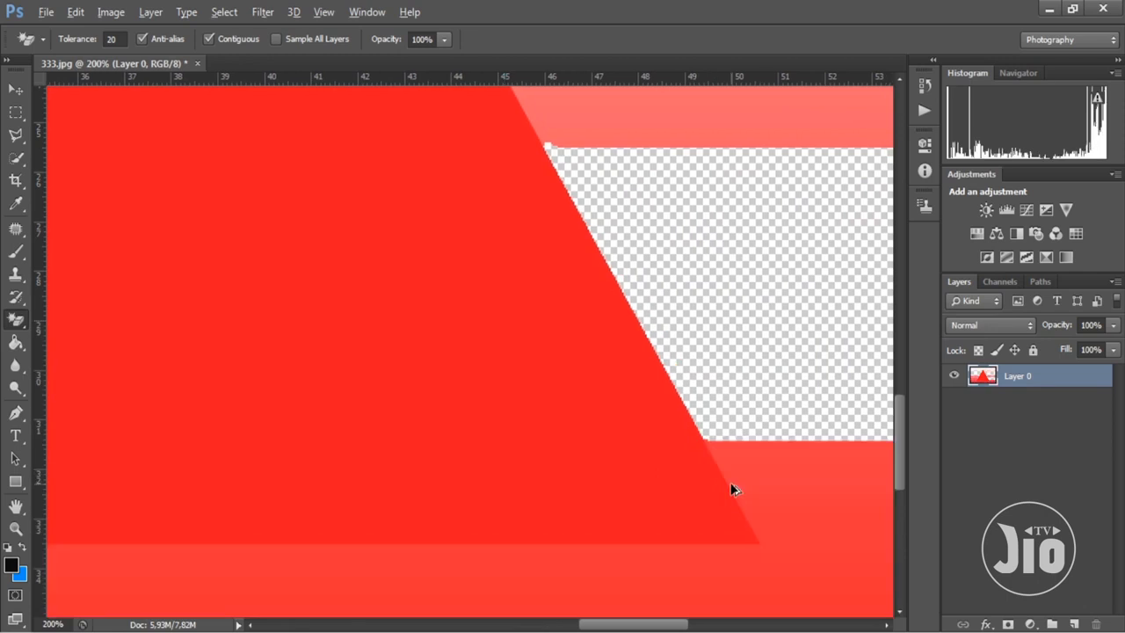
key("ctrl+alt+z")
key("ctrl+alt+z")
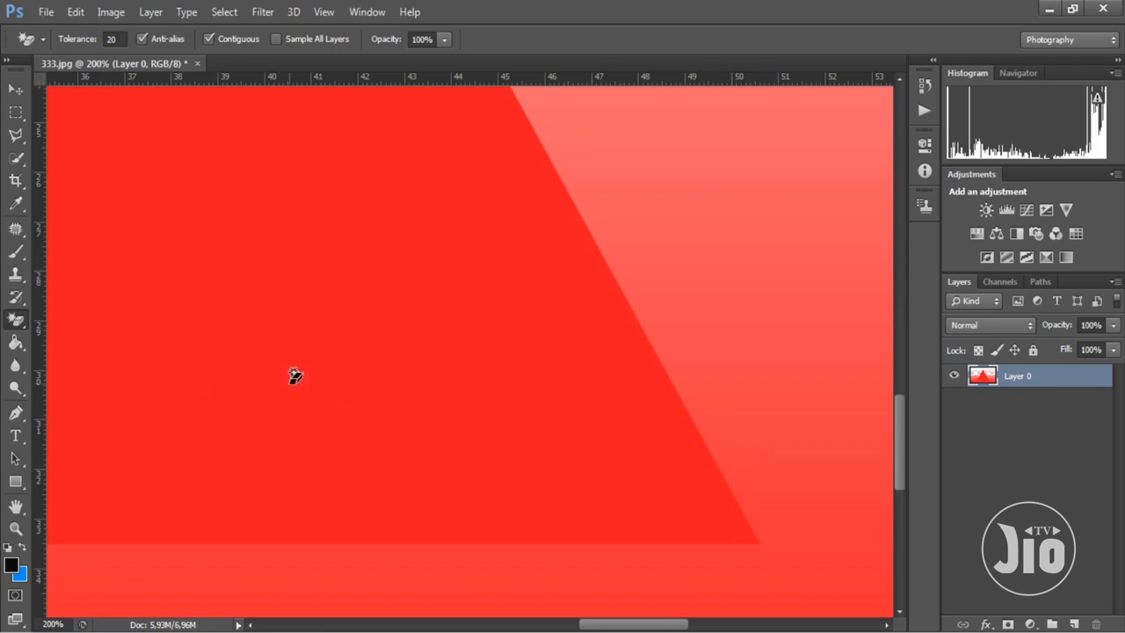
- Try to erase the gradient beside the triangle's lower-right corner with the Magic Eraser, and undo it
left_click_drag(568, 390, 394, 296)
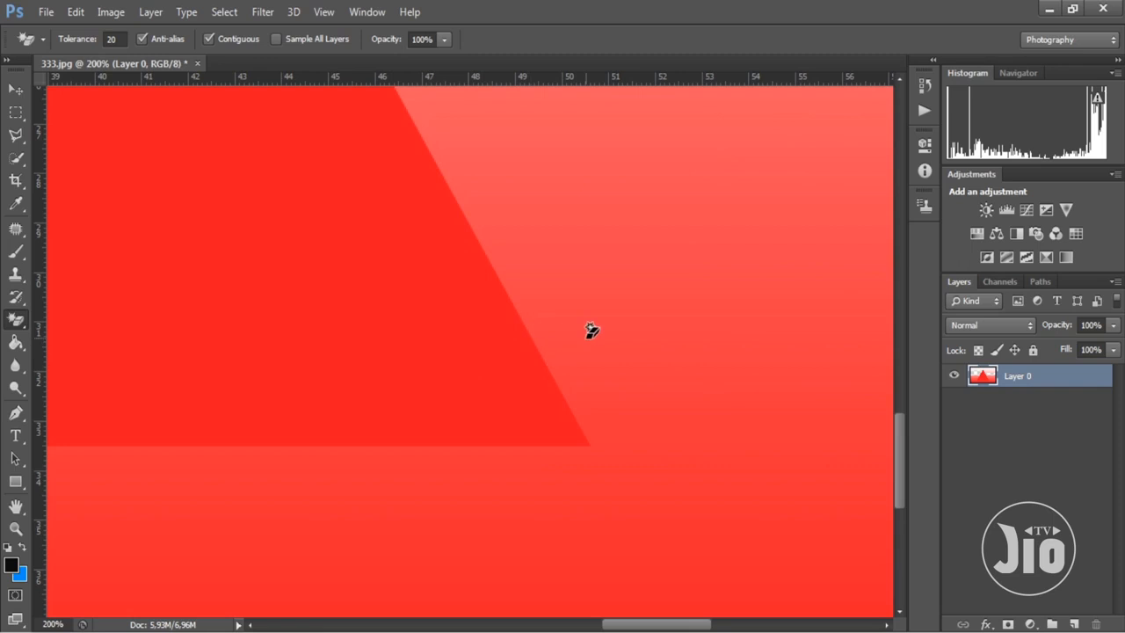
left_click(628, 402)
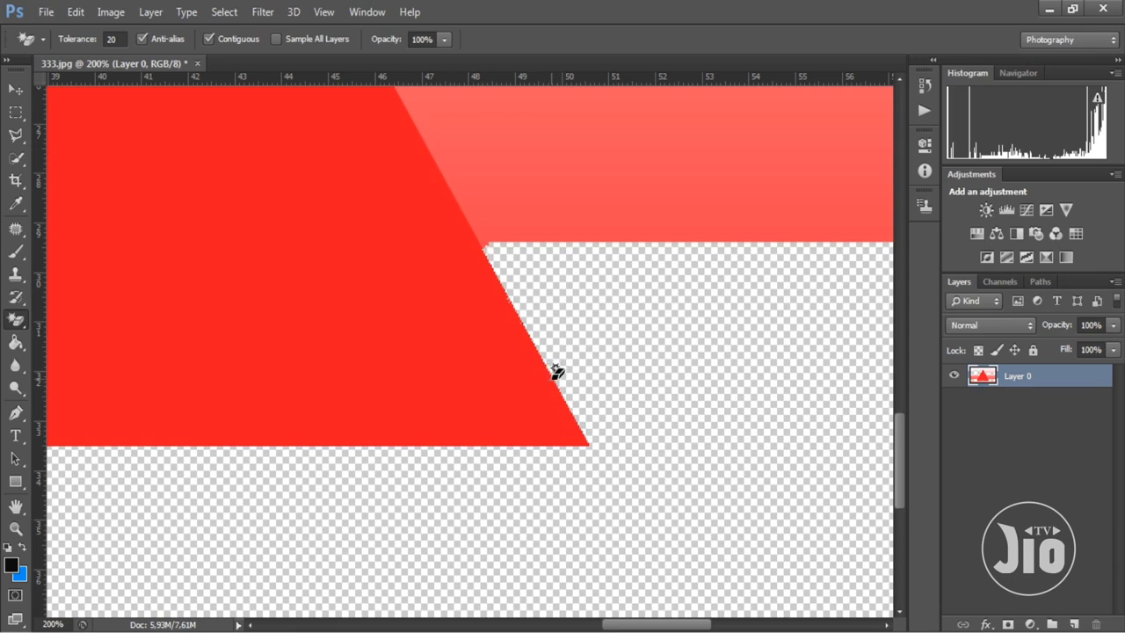
key("ctrl+z")
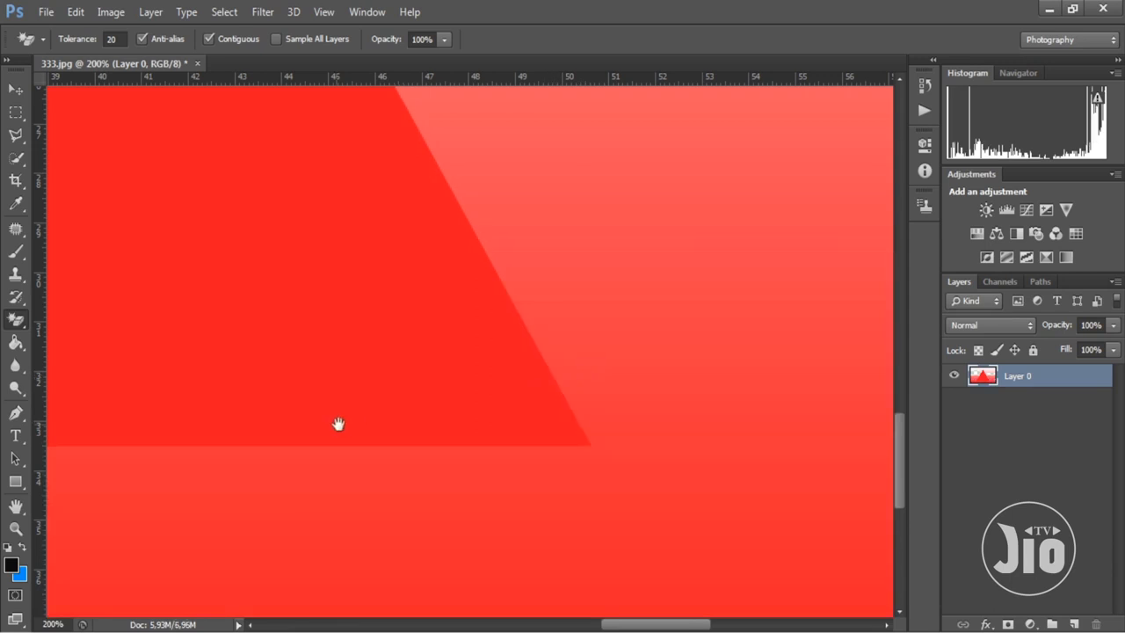
- Try to erase the red background just below the triangle's base near its lower-left corner, and undo it
left_click_drag(339, 425, 775, 418)
left_click_drag(389, 419, 805, 414)
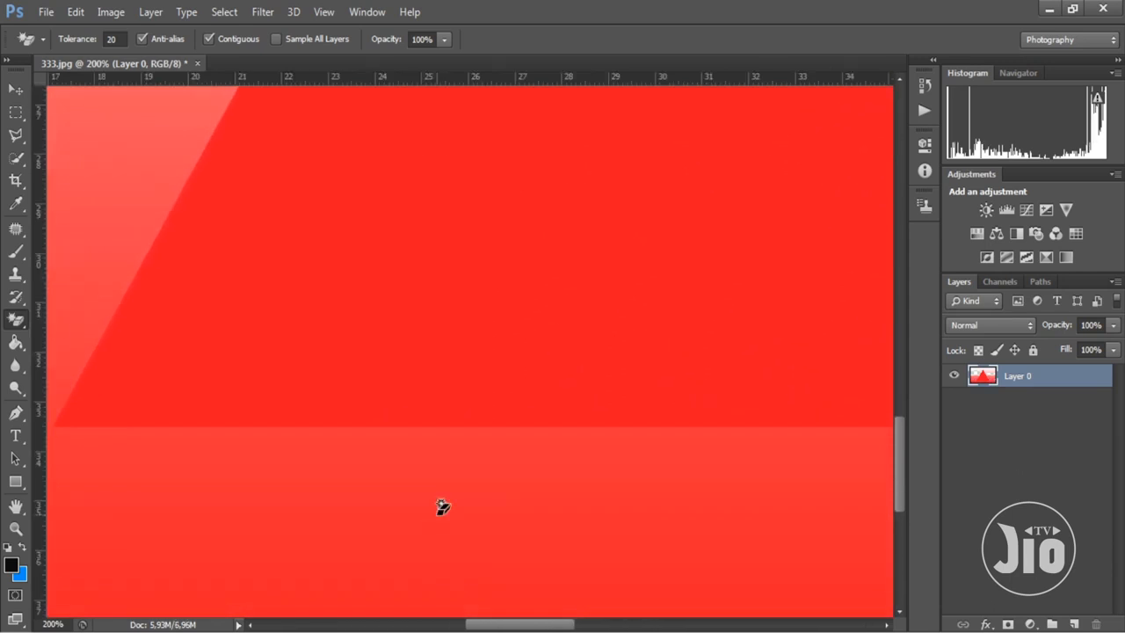
left_click(439, 518)
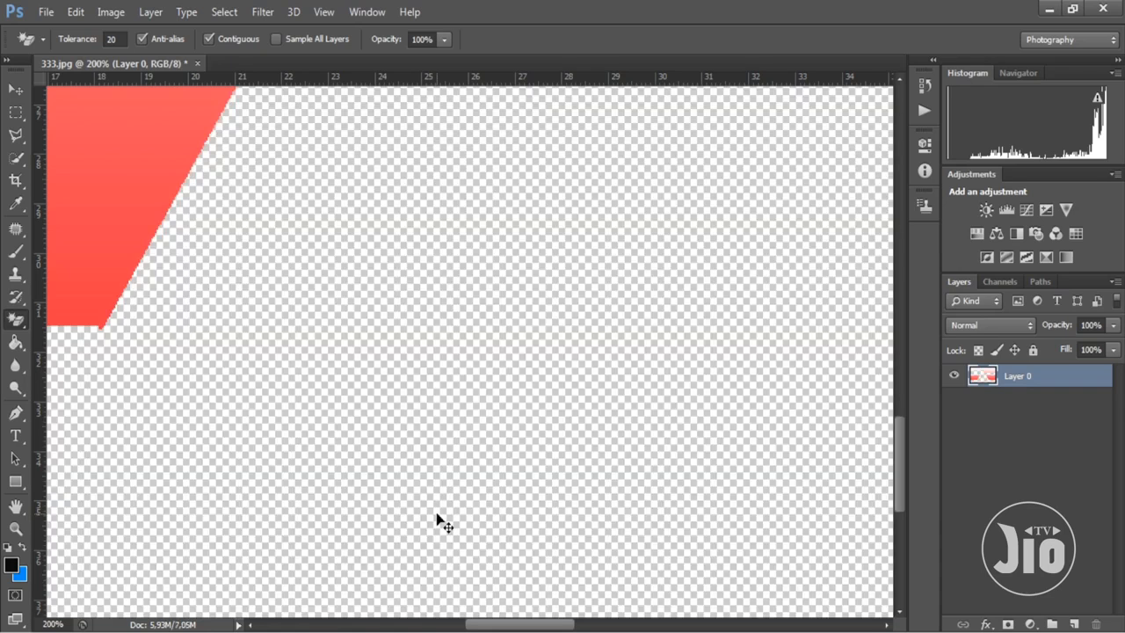
key("ctrl+minus")
key("ctrl+minus")
key("ctrl+z")
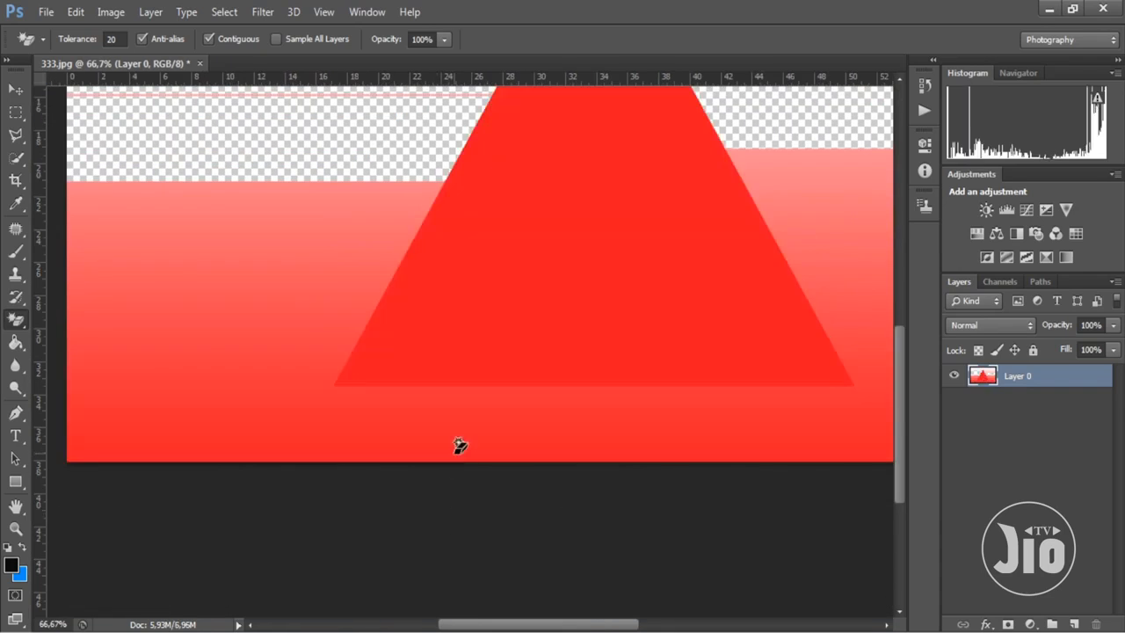
- Retry the Magic Eraser on the red strip below the triangle's base and undo the strokes
left_click(446, 430)
key("ctrl+z")
left_click(464, 432)
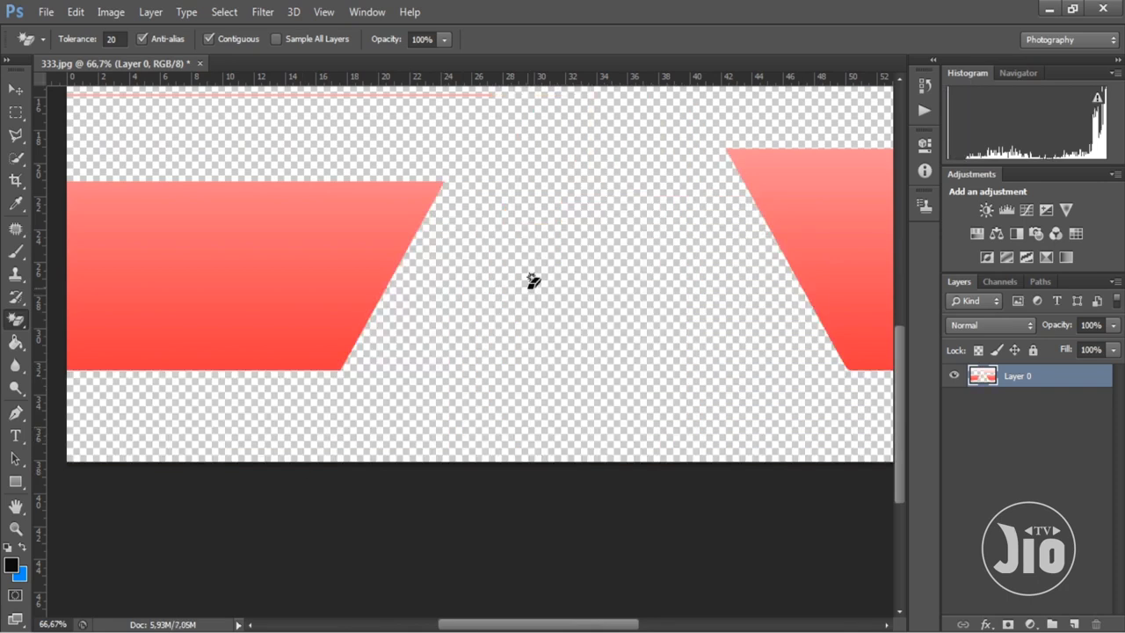
key("ctrl+z")
scroll(496, 387, "up", 2)
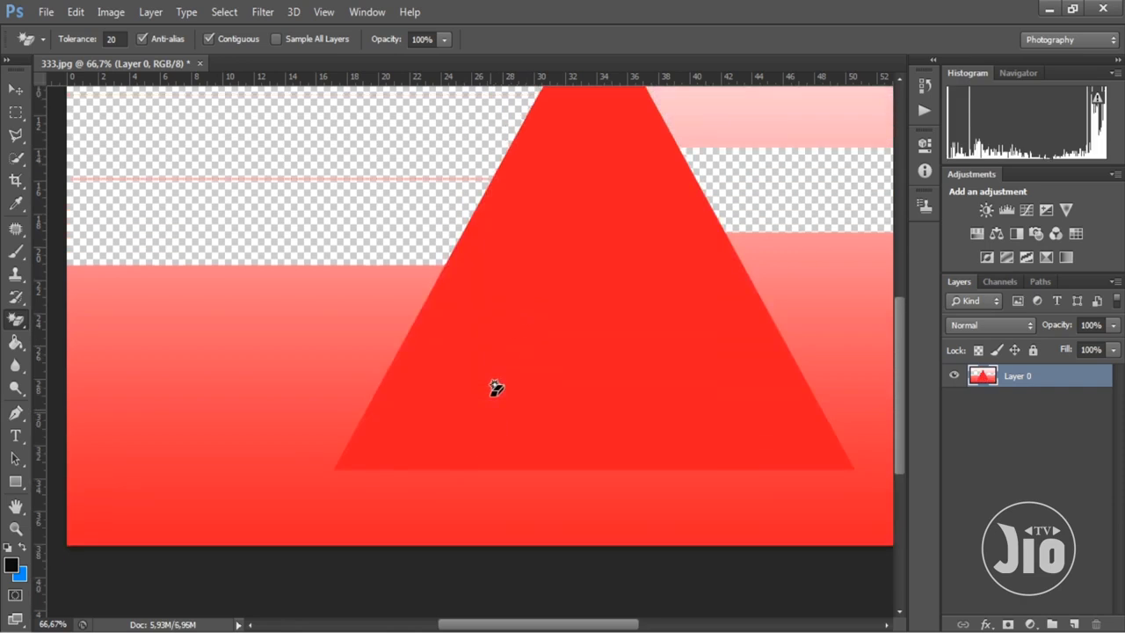
key("ctrl+z")
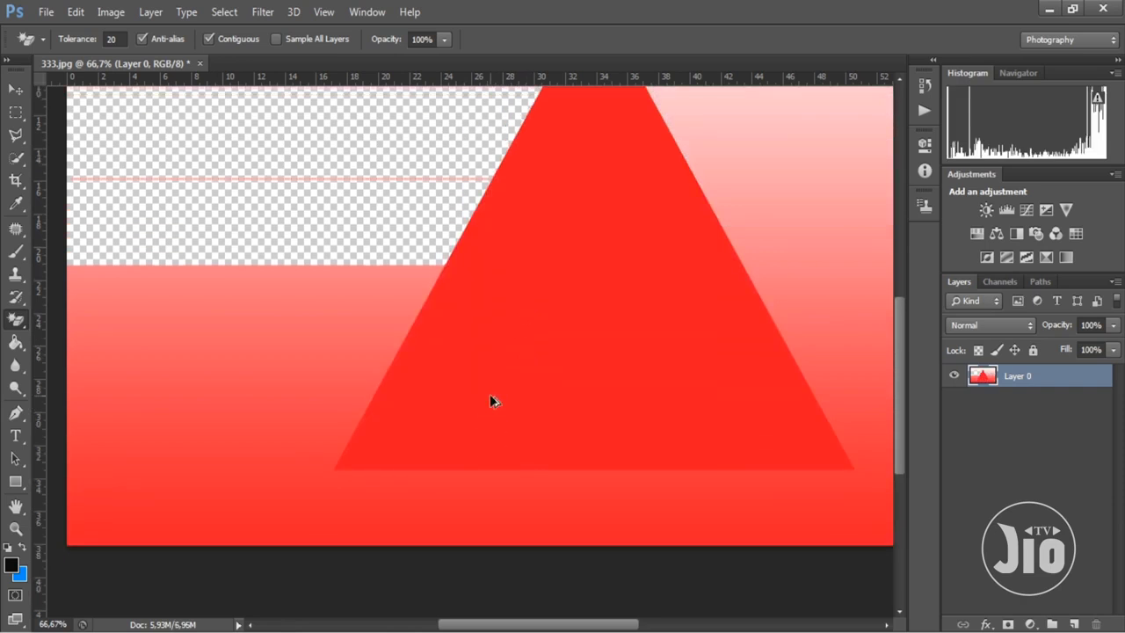
key("ctrl+minus")
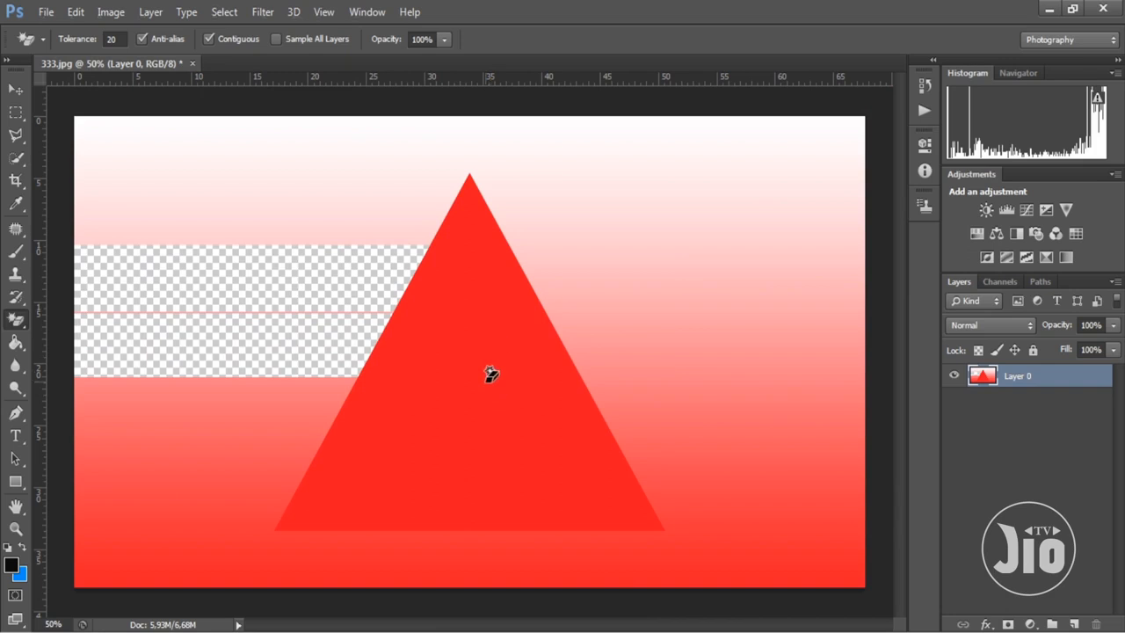
- Close 333.jpg without saving and reopen the original file from the CC folder
left_click(193, 63)
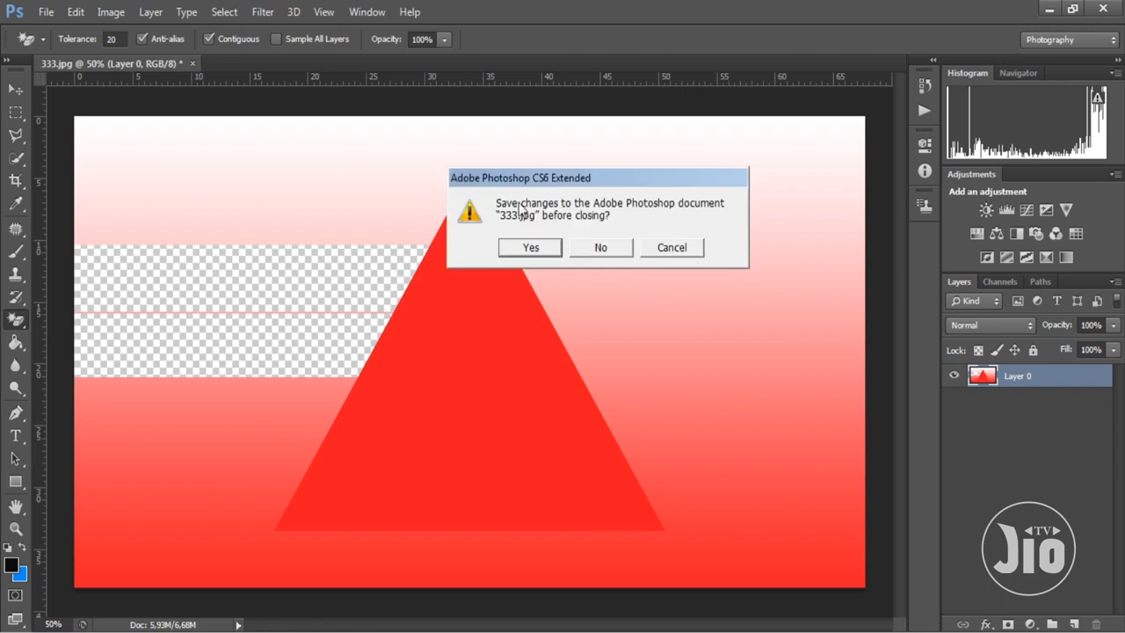
left_click(600, 246)
left_click(46, 11)
left_click(60, 46)
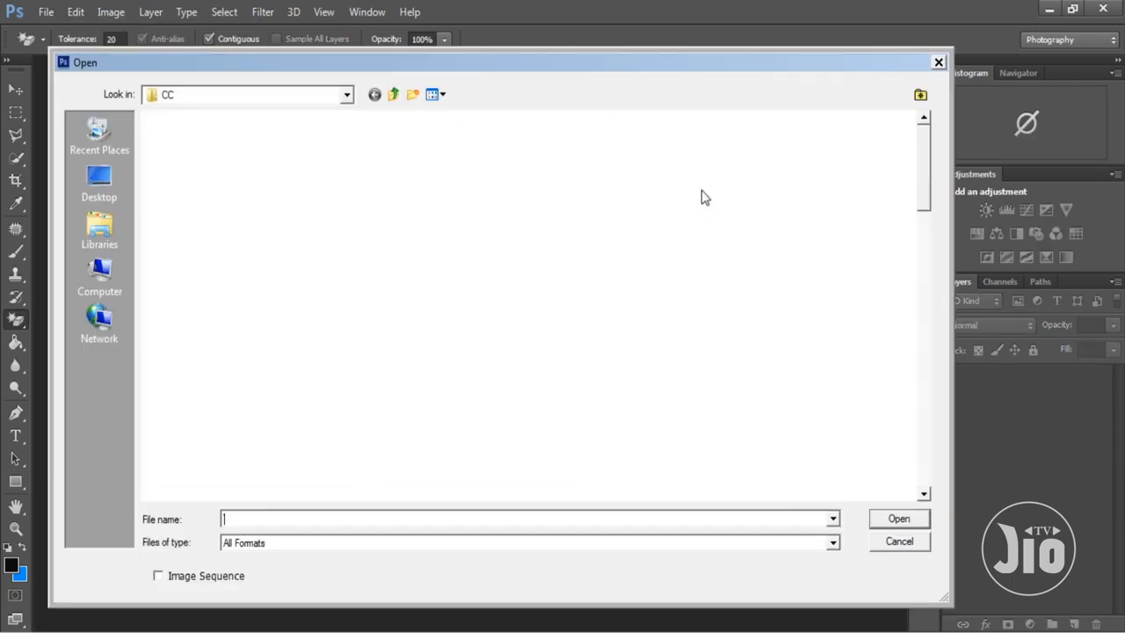
left_click_drag(919, 158, 918, 230)
left_click(752, 223)
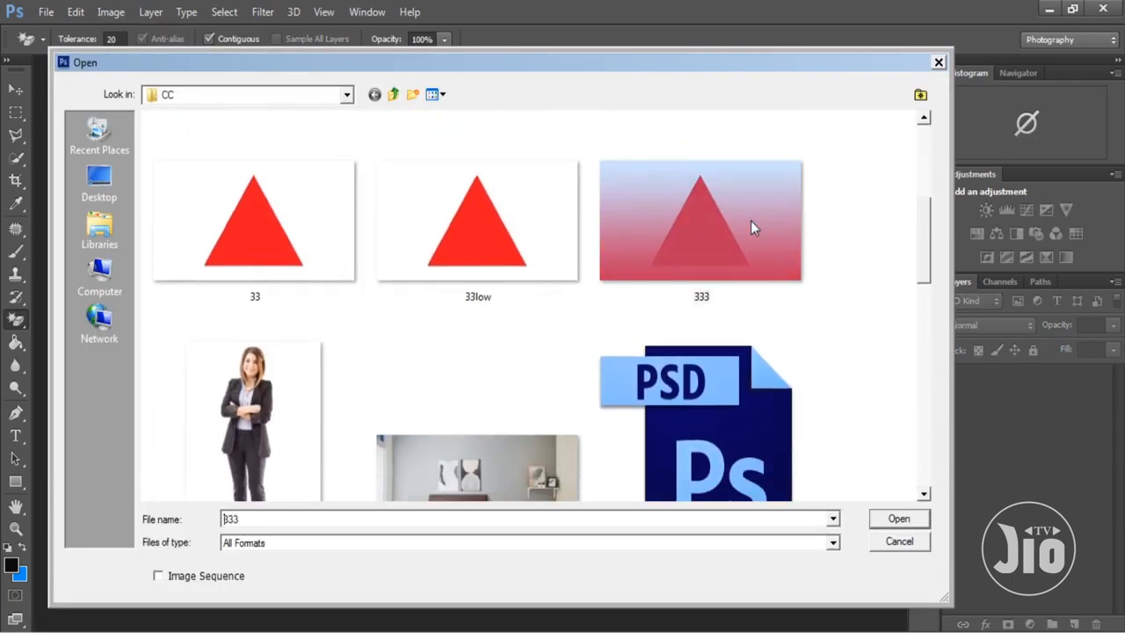
double_click(752, 223)
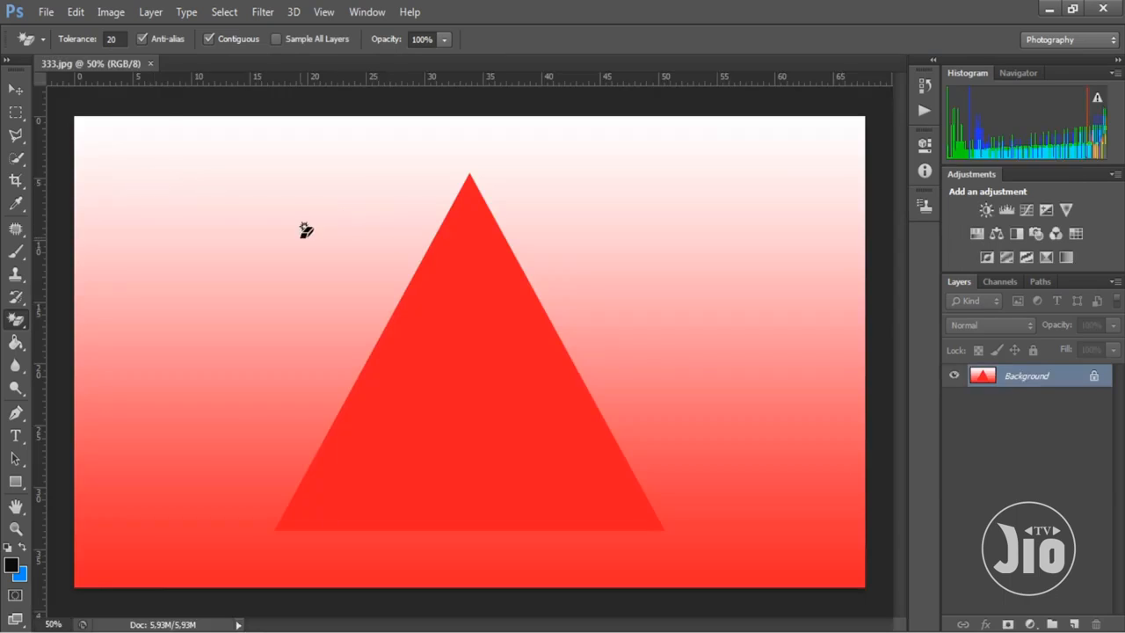
- Trace the red triangle with a closed three-point Pen tool path around its apex and two base corners
left_click(16, 134)
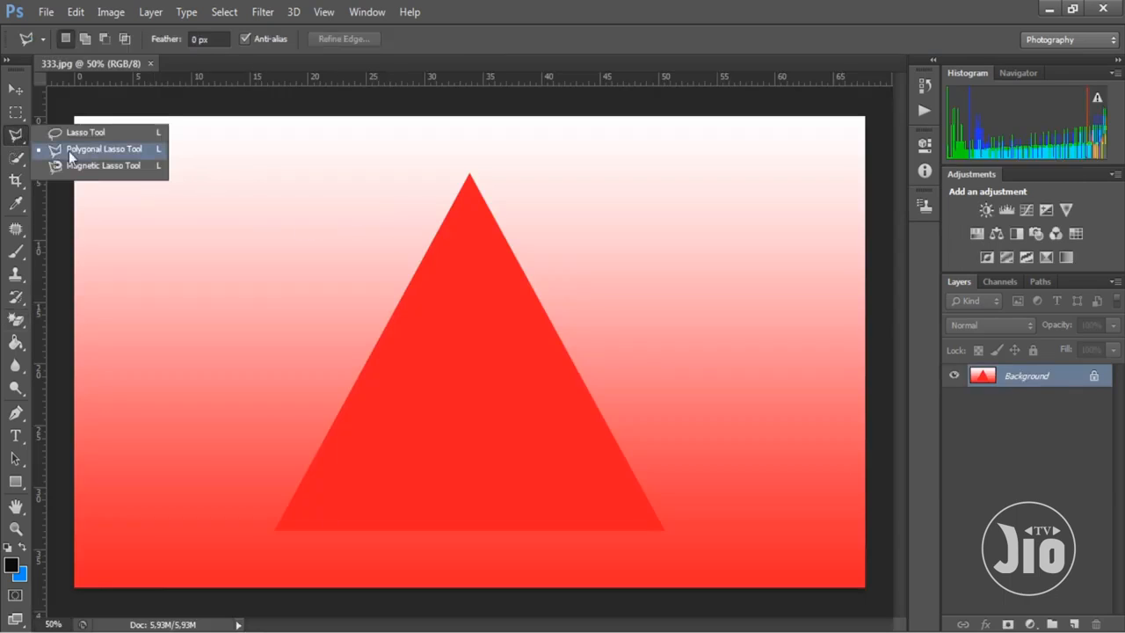
left_click(68, 150)
left_click(16, 412)
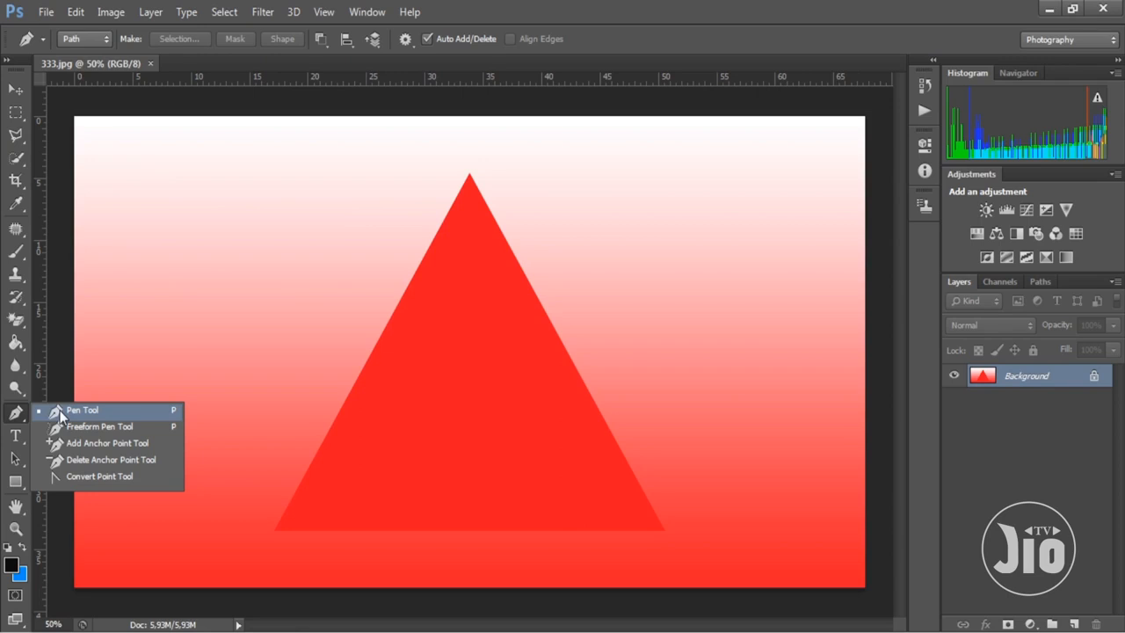
left_click(58, 411)
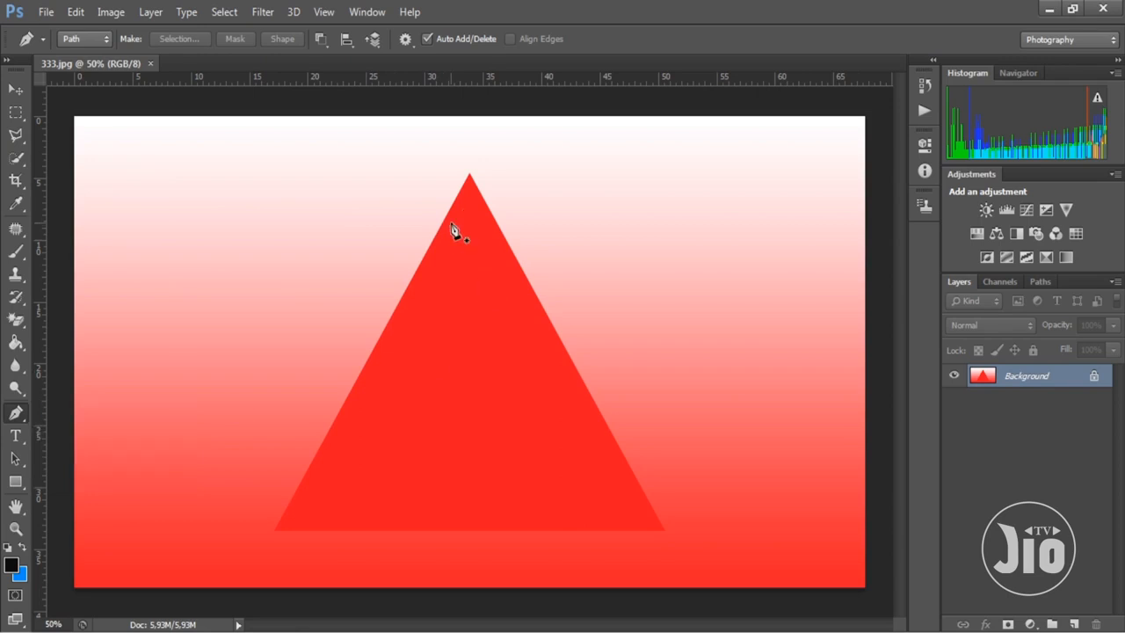
left_click(469, 175)
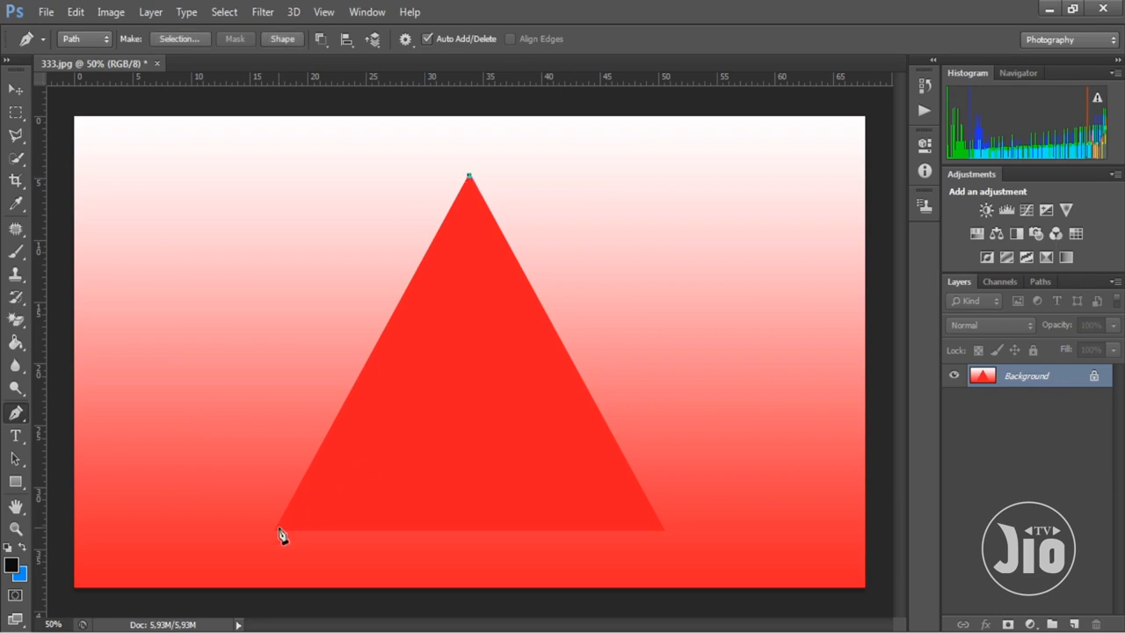
left_click(663, 529)
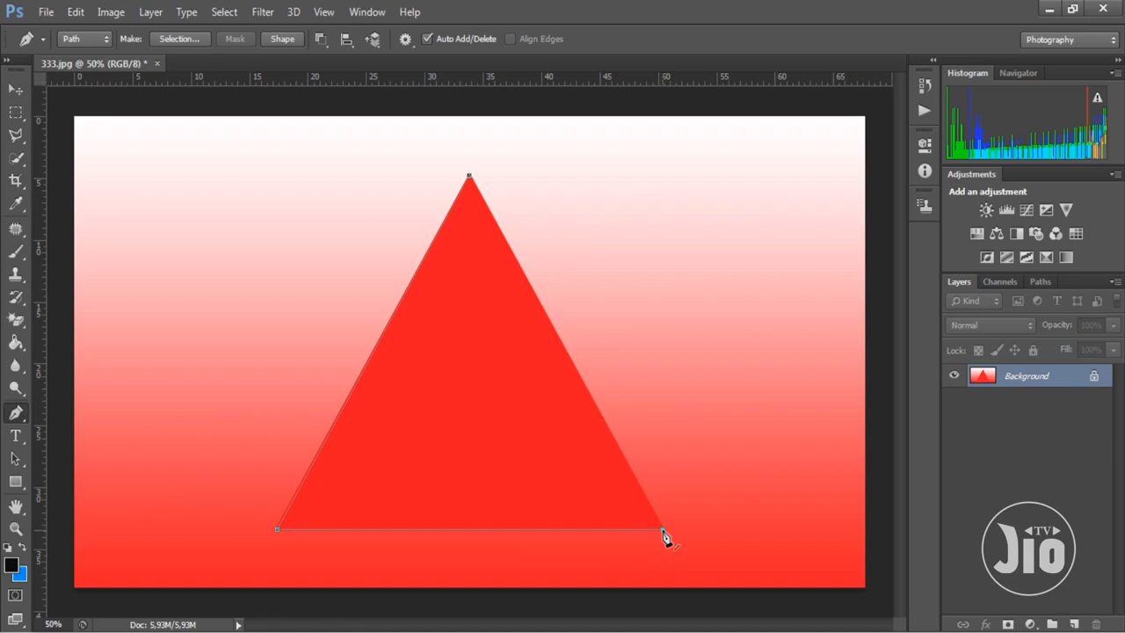
left_click(469, 177)
- Convert the path to a new anti-aliased selection with a 0-pixel feather radius, and invert it so only the triangle is selected
right_click(470, 181)
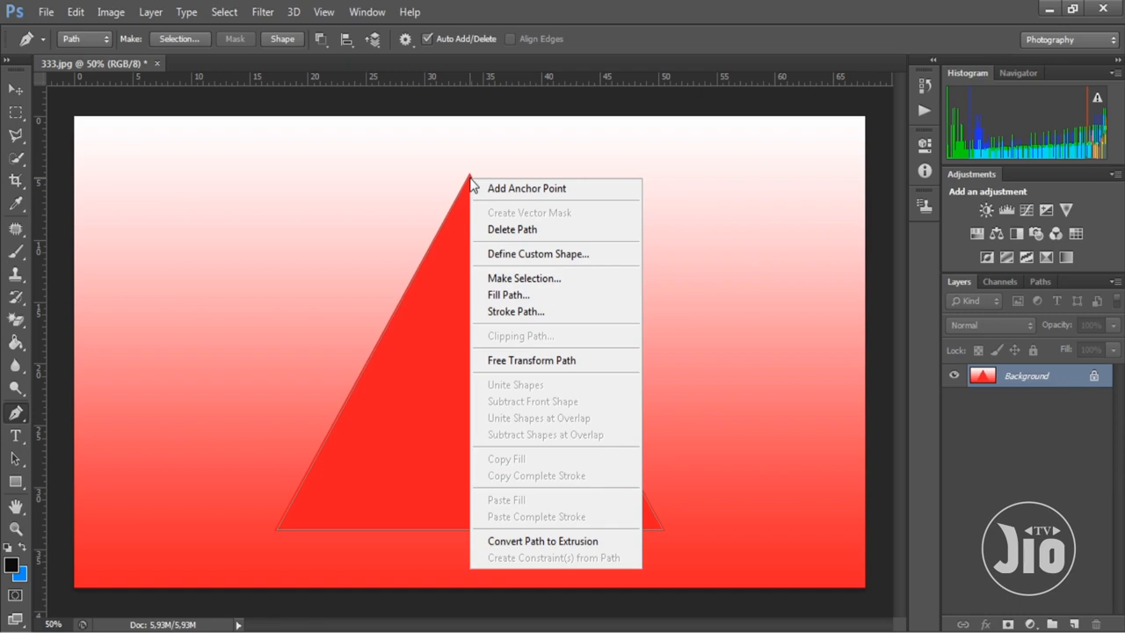
left_click(550, 282)
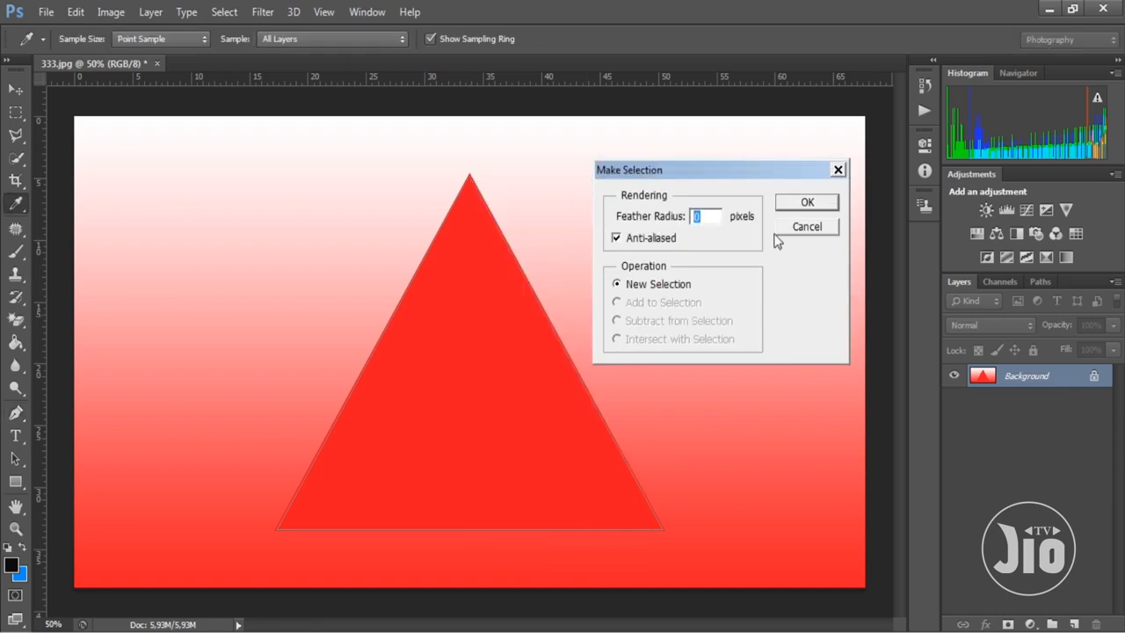
left_click(804, 205)
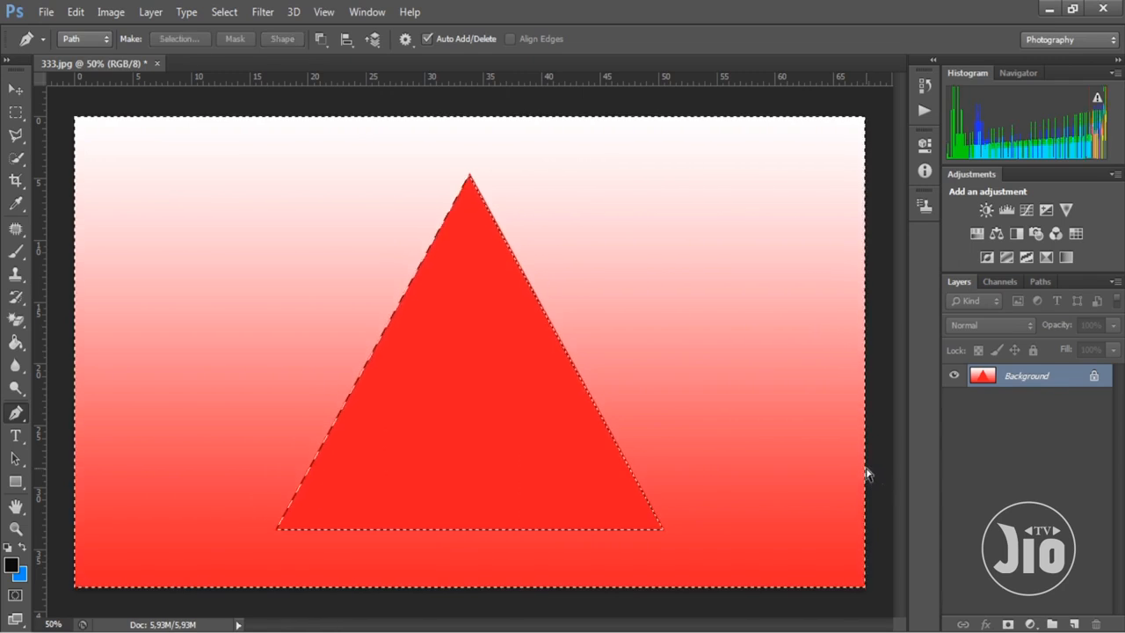
key("ctrl+shift+i")
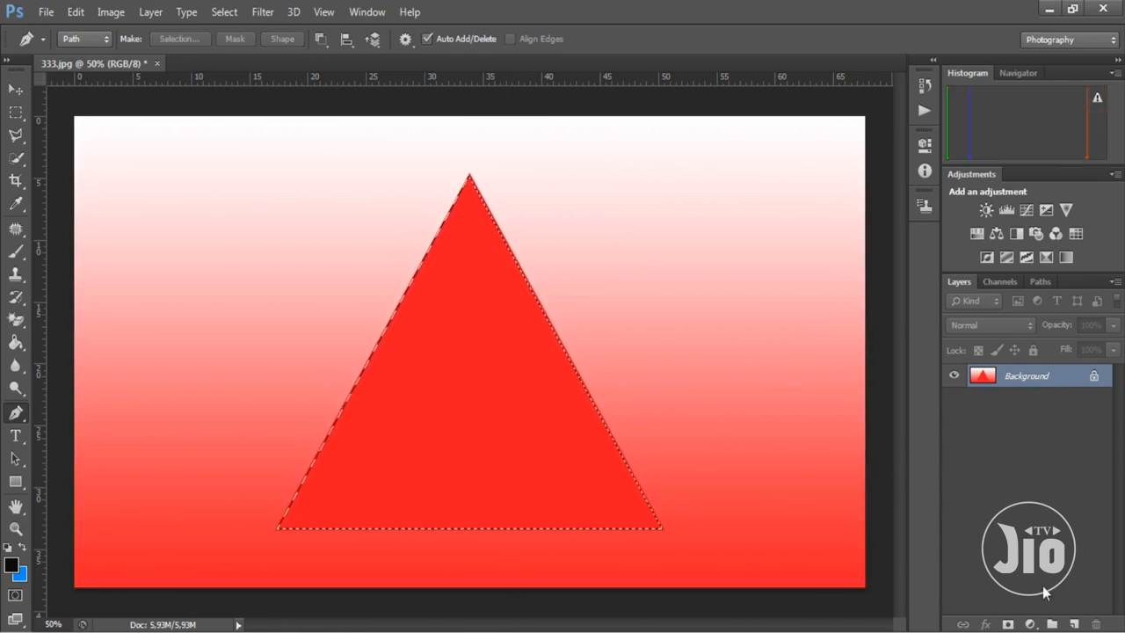
- Copy the selected triangle onto its own layer and hide the original gradient layer
left_click(1008, 624)
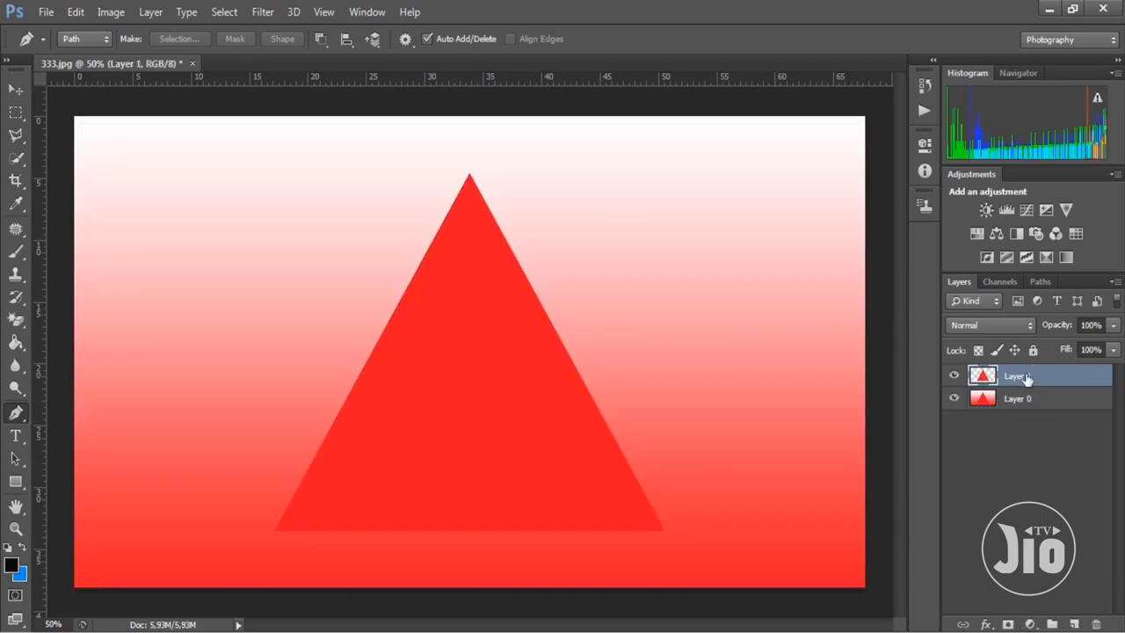
left_click(954, 398)
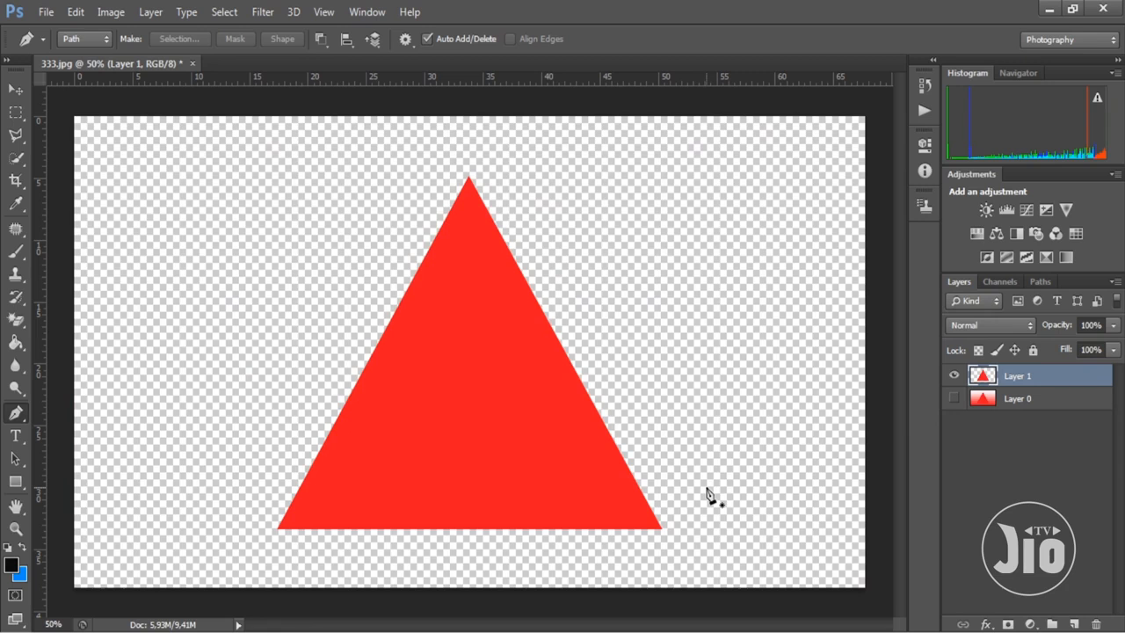
- Move the cut-out triangle slightly to the left on the transparent canvas with the Move tool
key("ctrl+plus")
key("ctrl+plus")
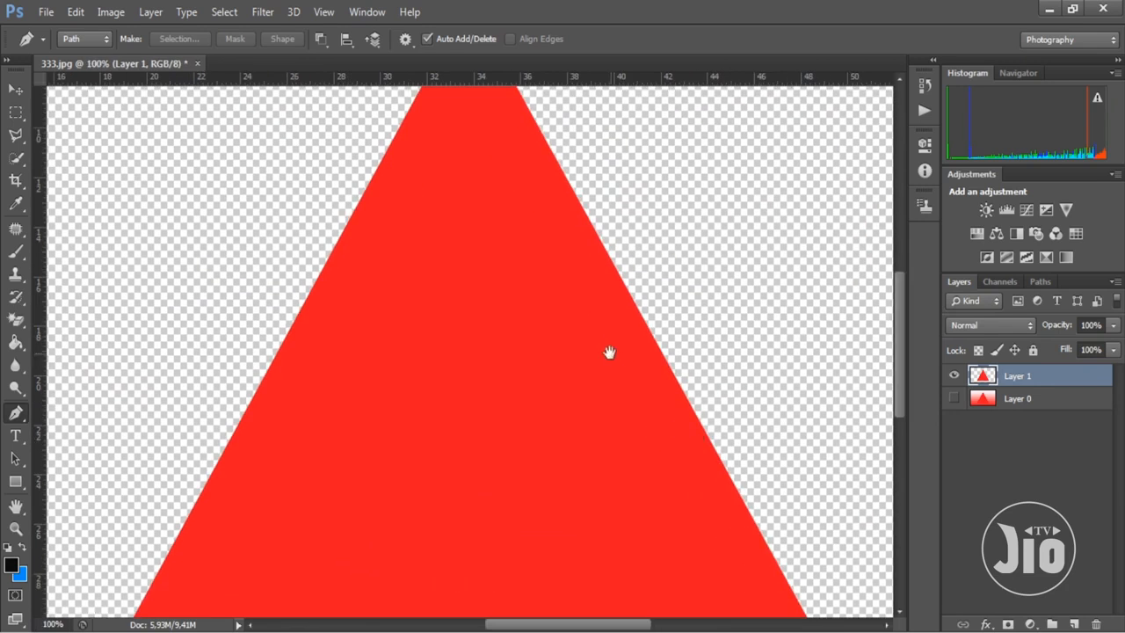
left_click_drag(567, 303, 547, 236)
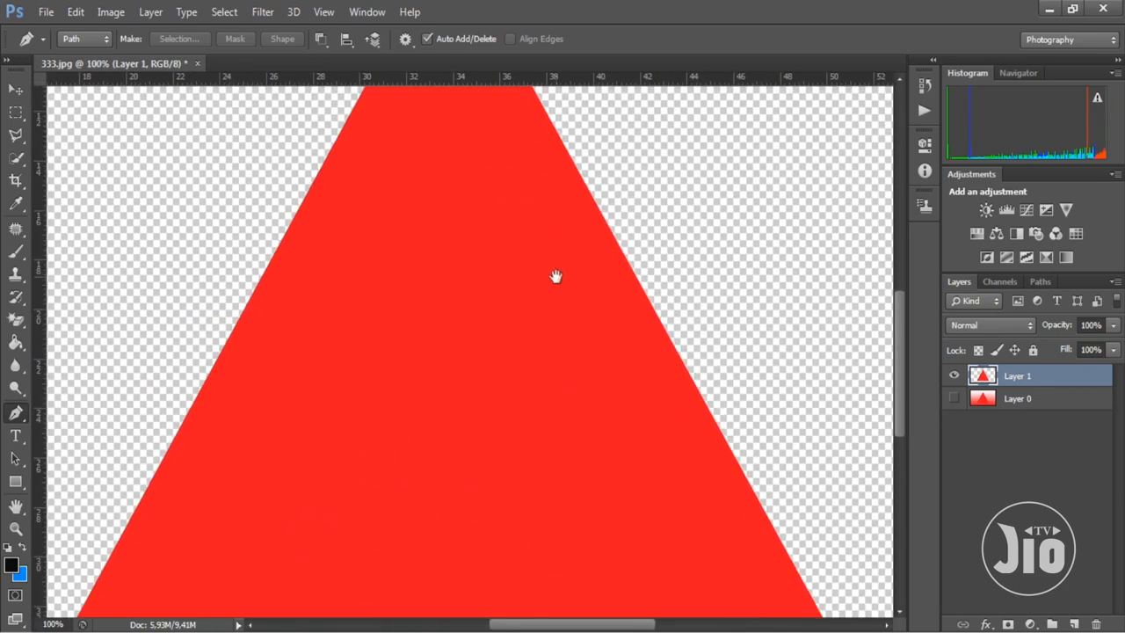
left_click_drag(659, 451, 529, 279)
key("ctrl+minus")
key("ctrl+minus")
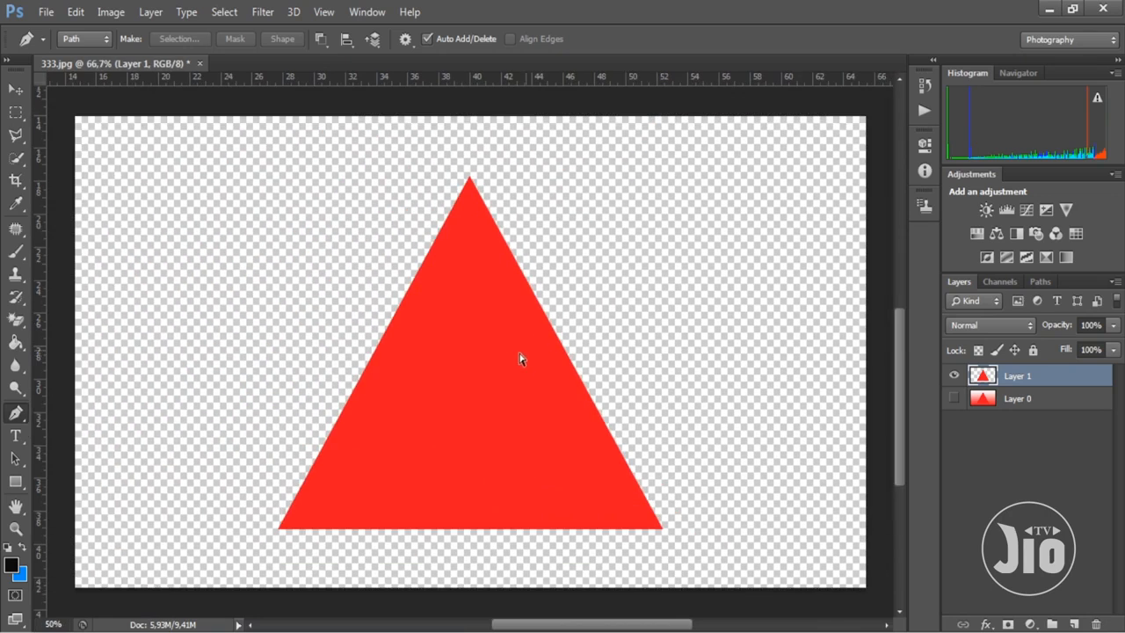
left_click_drag(486, 363, 490, 399)
key("ctrl+z")
key("v")
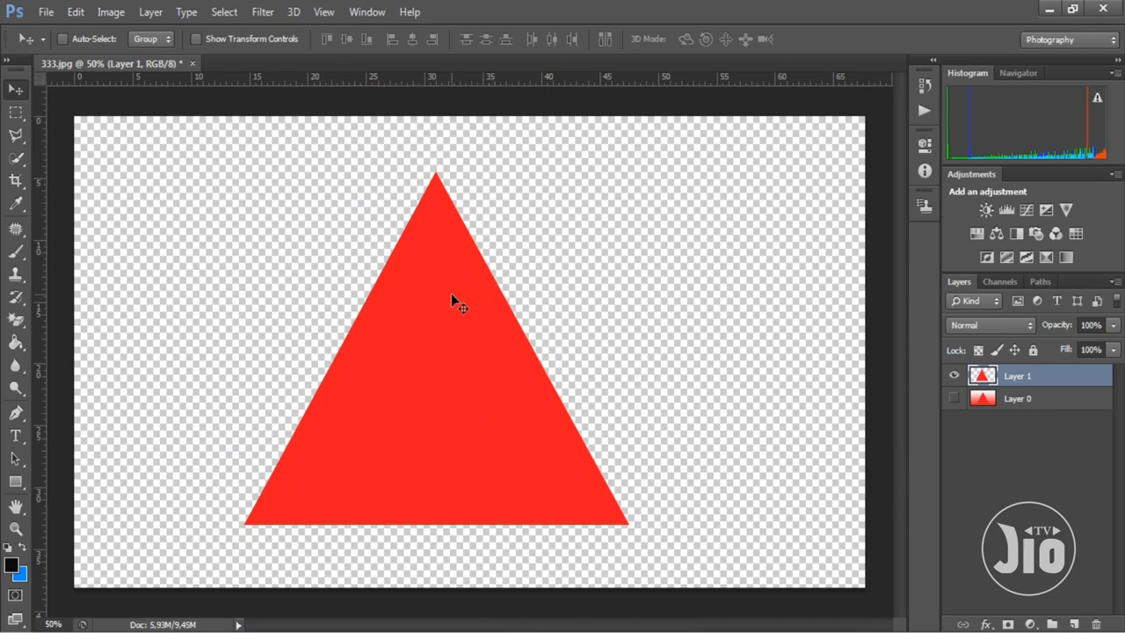
left_click(50, 12)
left_click(61, 48)
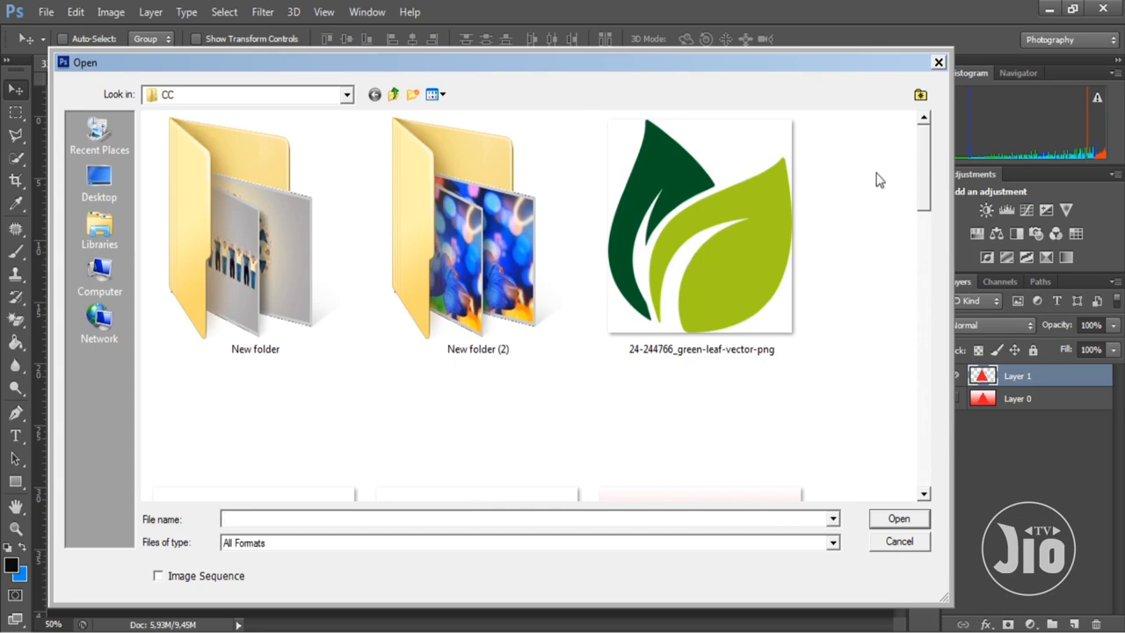
left_click_drag(922, 176, 894, 438)
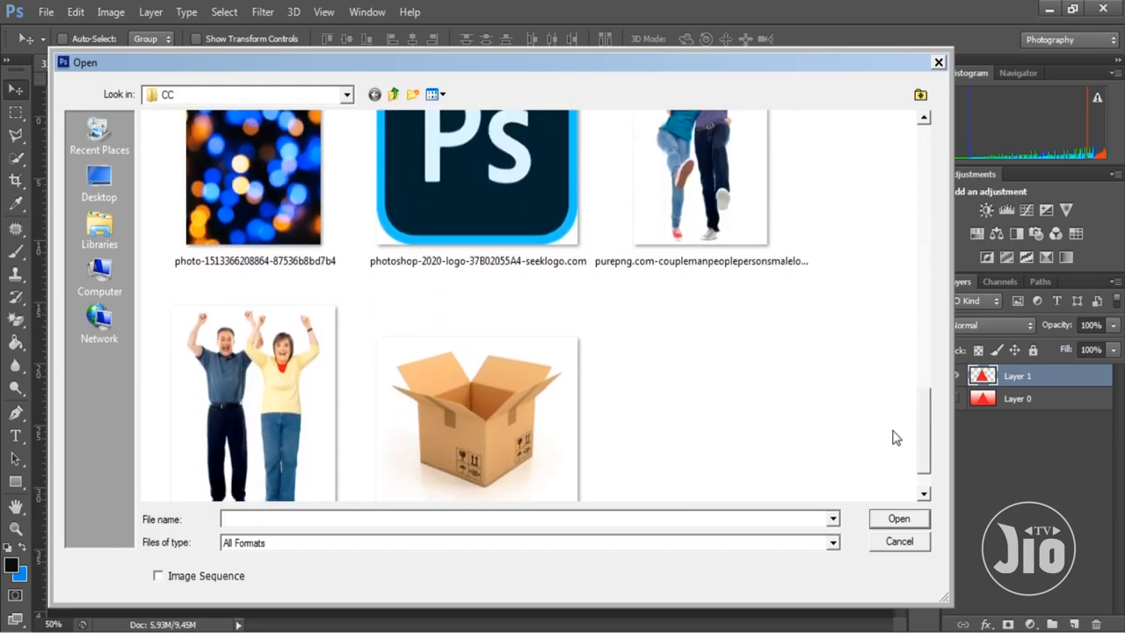
left_click(938, 62)
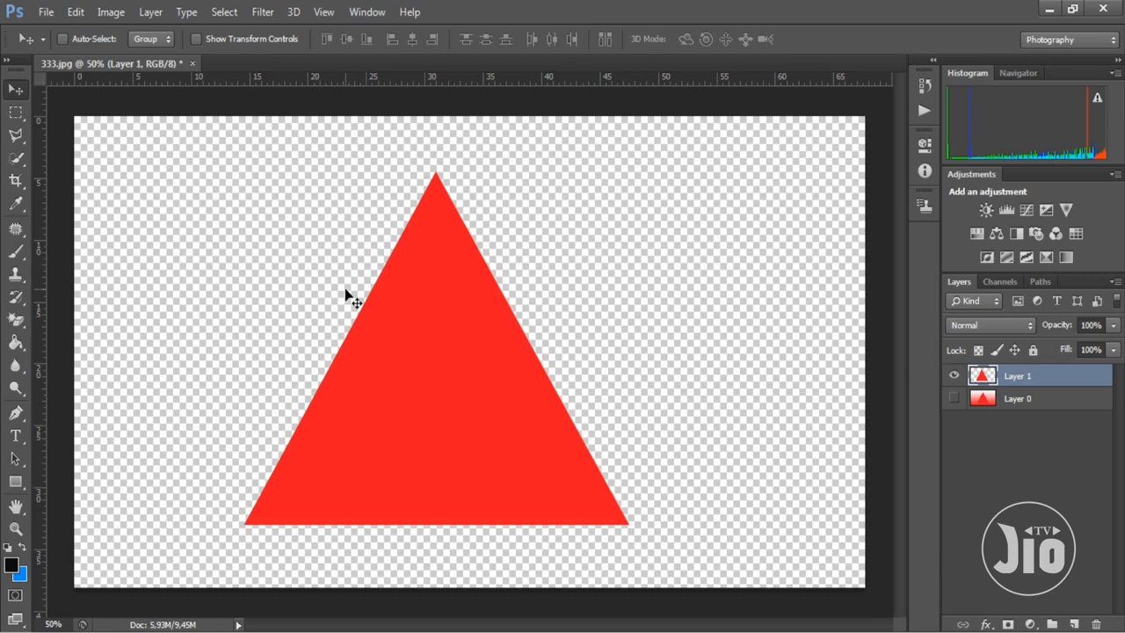